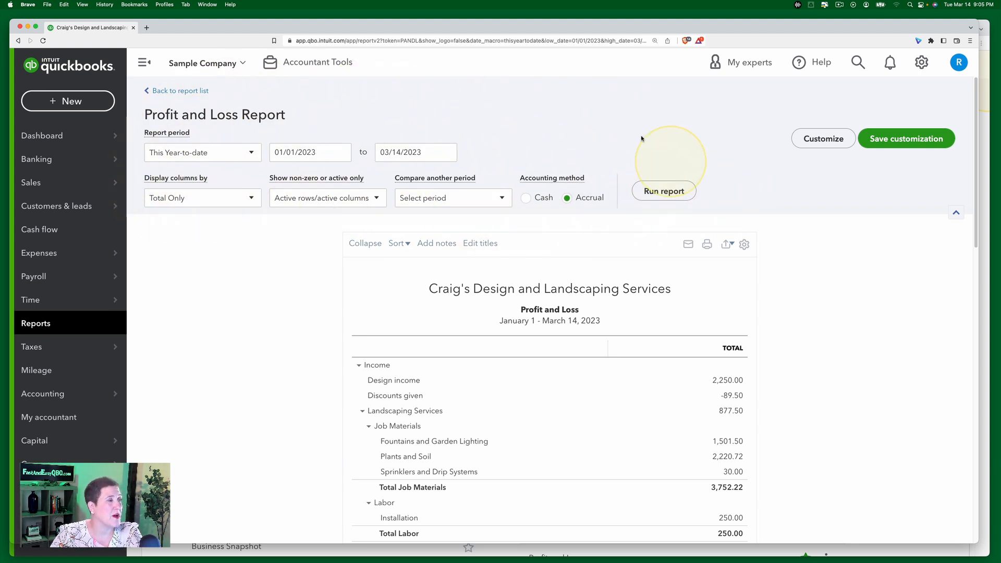
Step: Open the Transaction List by Customer report from the standard reports list
{"action": "left_click", "coordinate": [823, 140]}
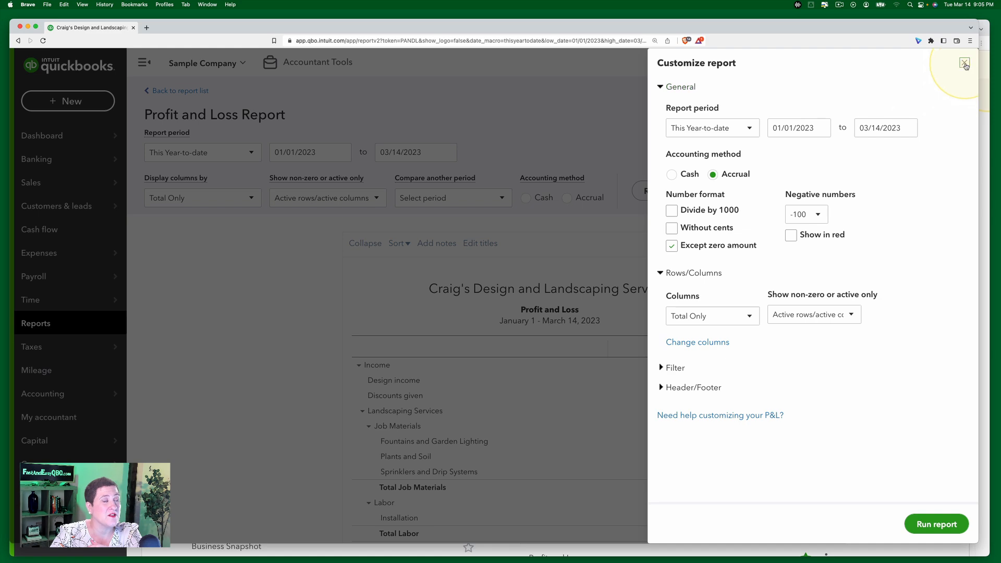
{"action": "left_click", "coordinate": [965, 63]}
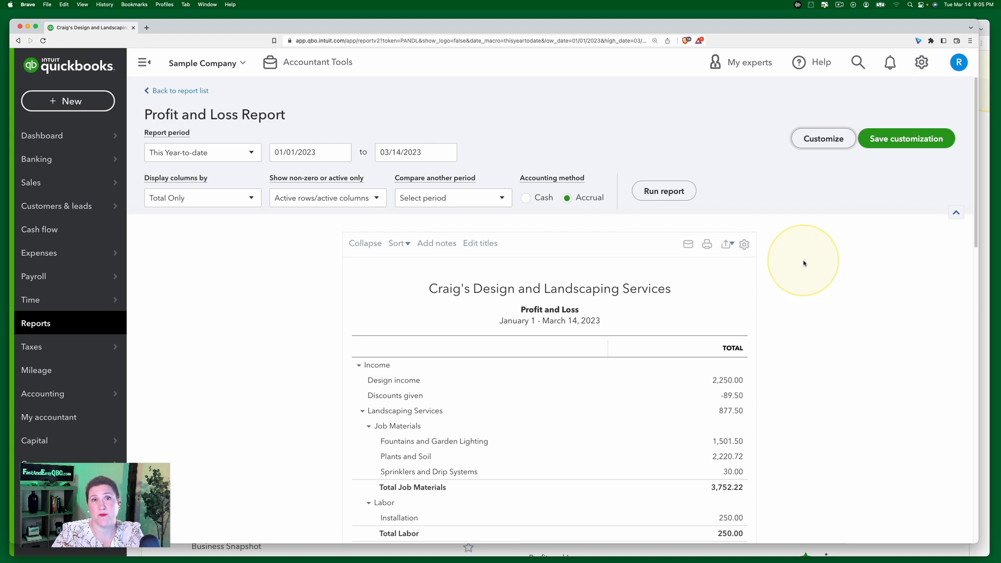
{"action": "left_click", "coordinate": [179, 91]}
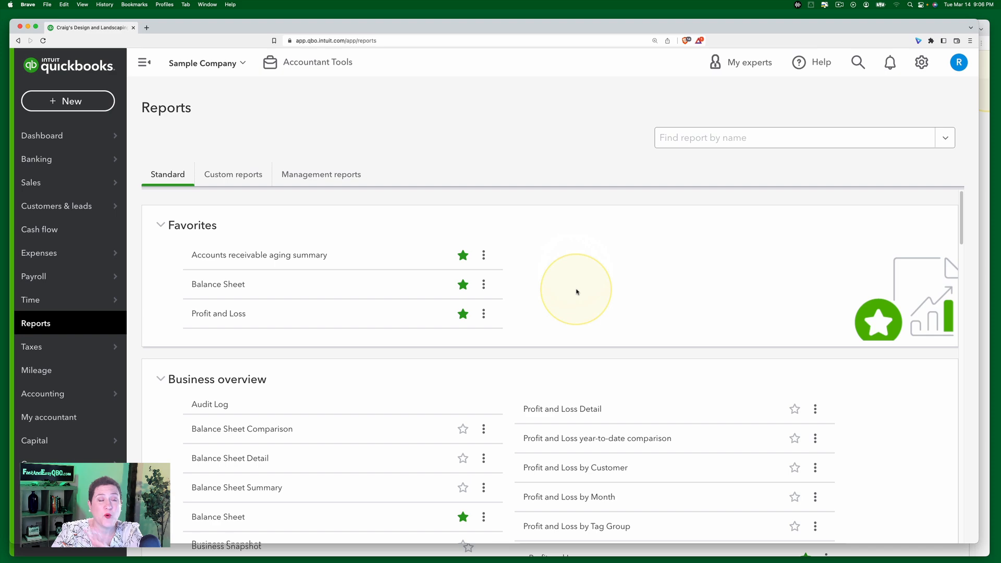
{"action": "scroll", "coordinate": [550, 380], "scroll_direction": "down", "scroll_amount": 6}
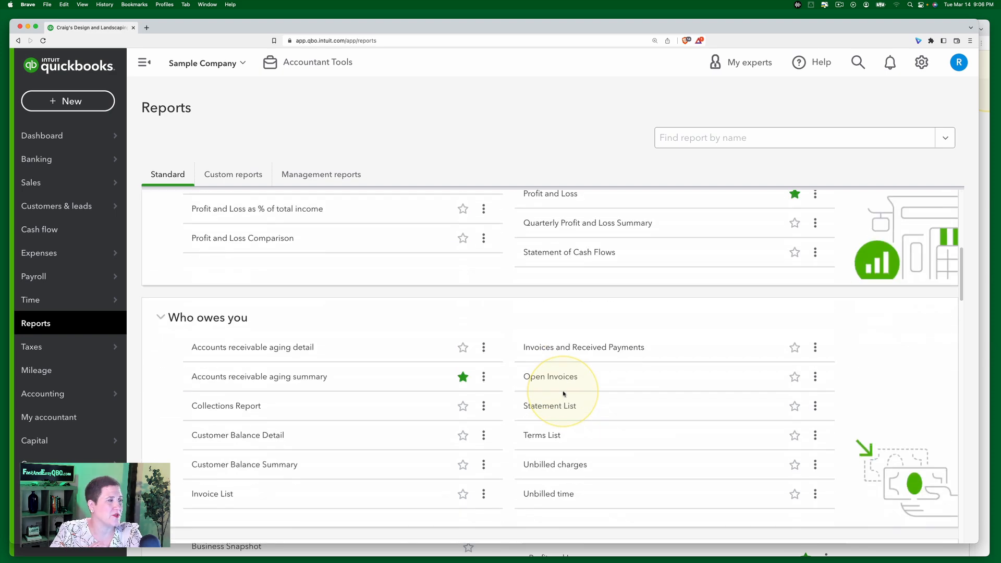
{"action": "scroll", "coordinate": [556, 358], "scroll_direction": "down", "scroll_amount": 6}
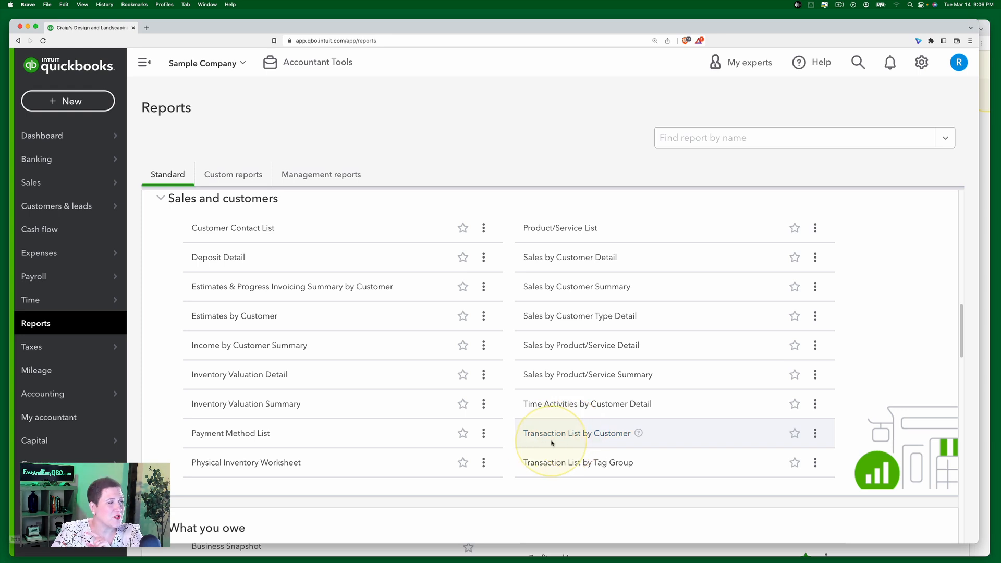
{"action": "left_click", "coordinate": [555, 438]}
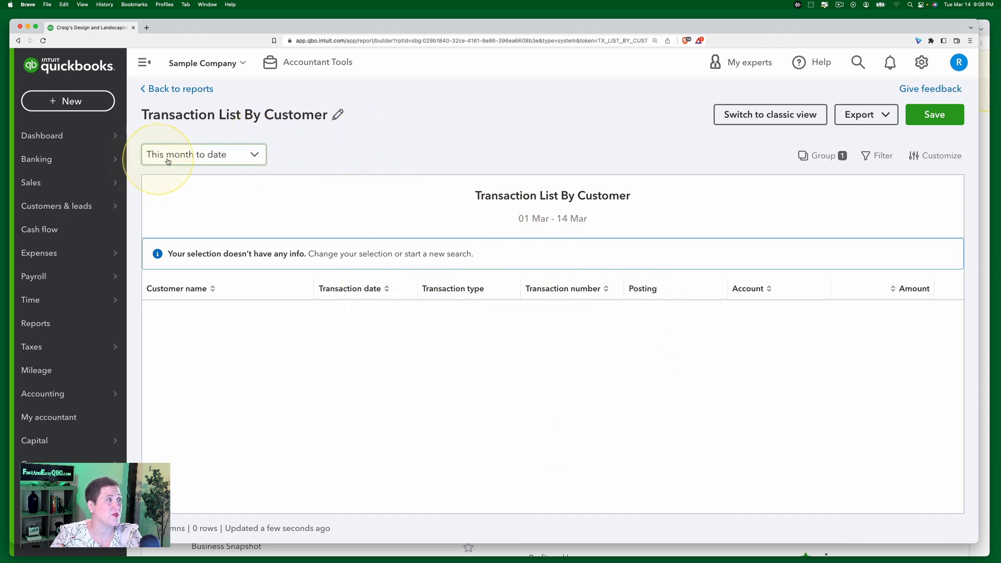
Step: Set the report period to Last 12 months
{"action": "left_click", "coordinate": [254, 156]}
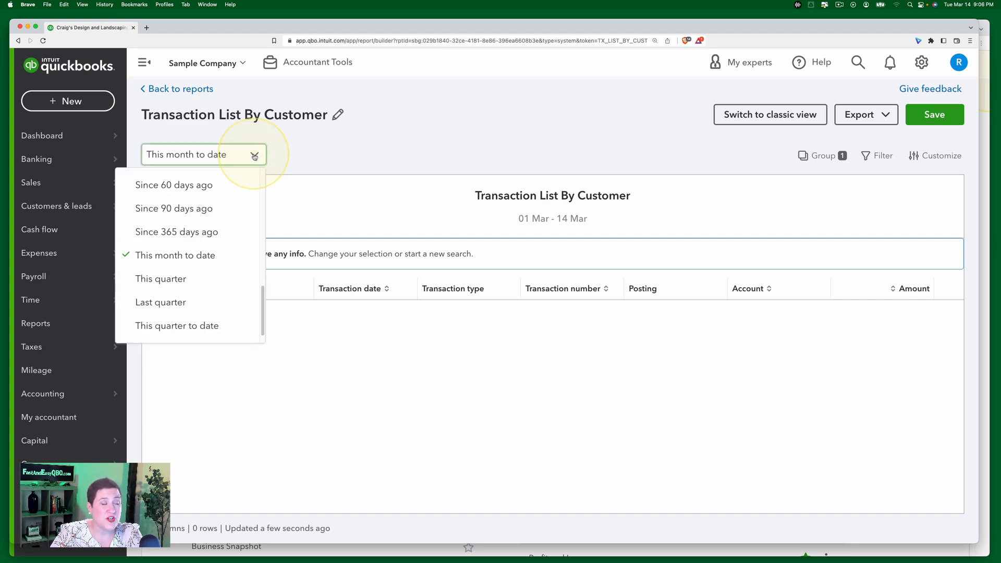
{"action": "left_click_drag", "start_coordinate": [263, 313], "coordinate": [256, 176]}
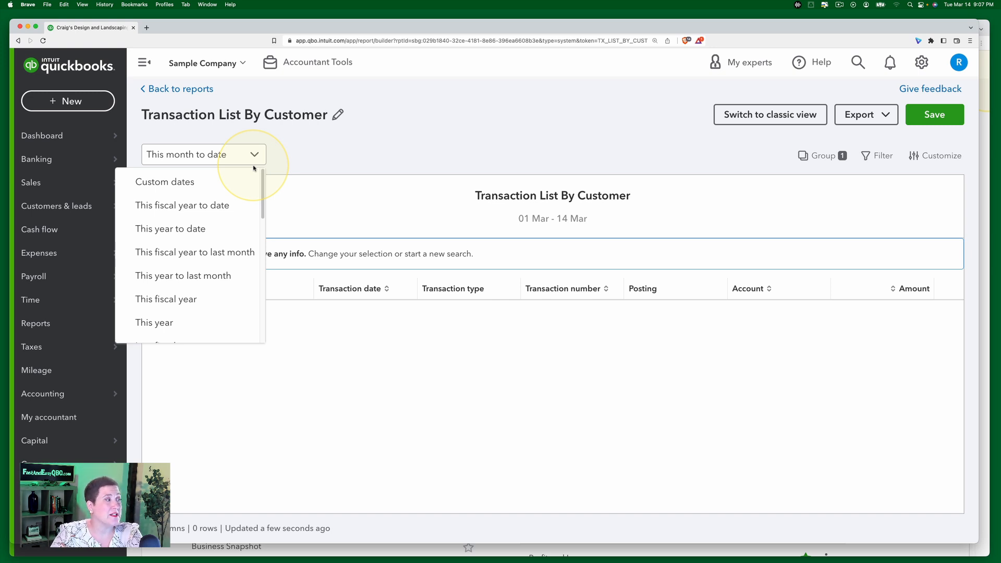
{"action": "scroll", "coordinate": [214, 277], "scroll_direction": "down", "scroll_amount": 10}
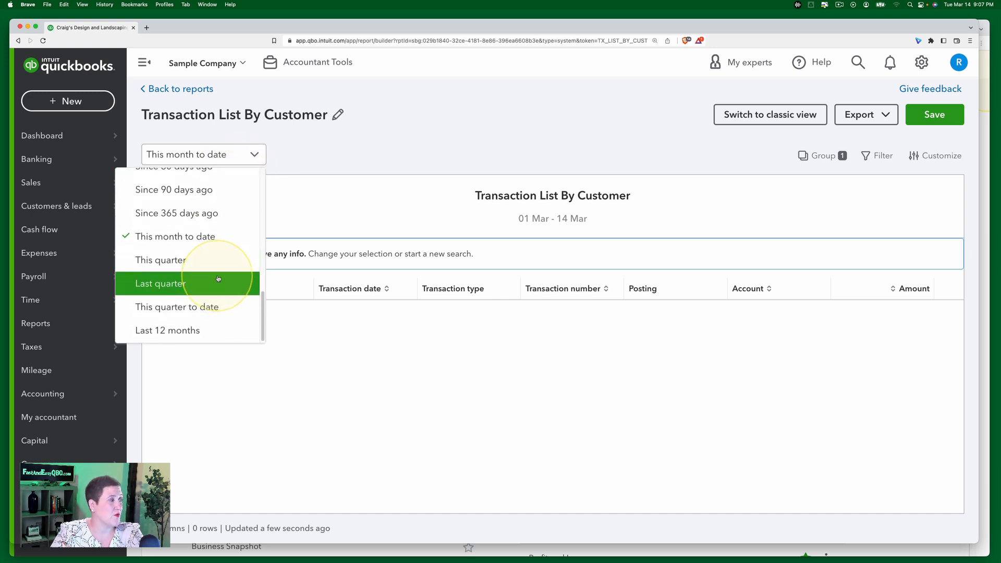
{"action": "scroll", "coordinate": [218, 277], "scroll_direction": "up", "scroll_amount": 10}
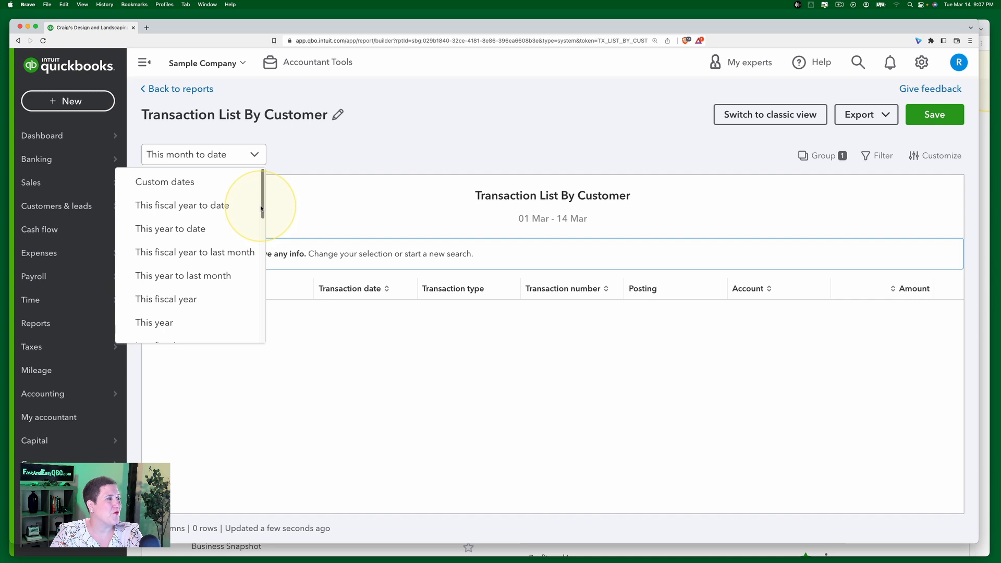
{"action": "left_click_drag", "start_coordinate": [263, 203], "coordinate": [262, 338]}
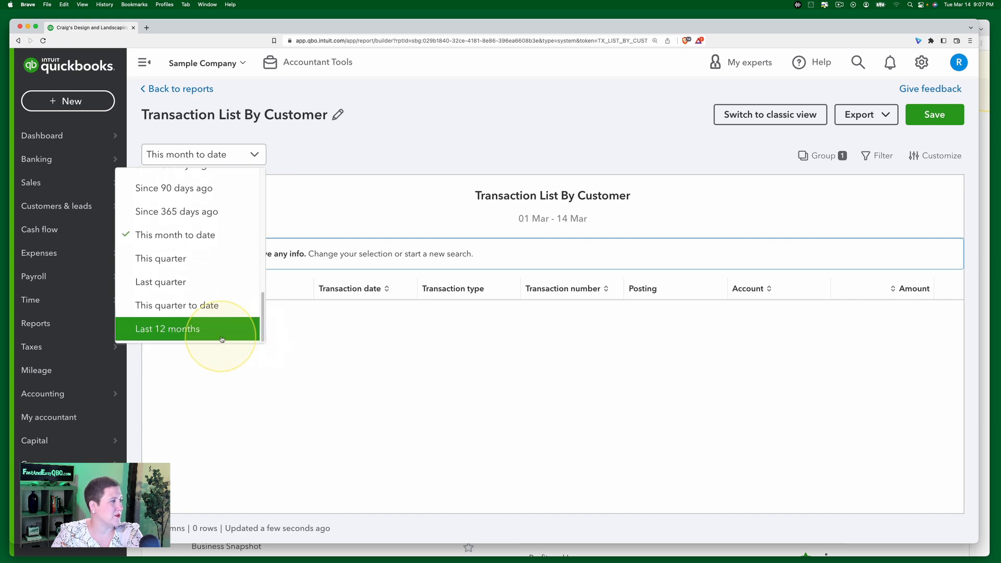
{"action": "left_click", "coordinate": [190, 334]}
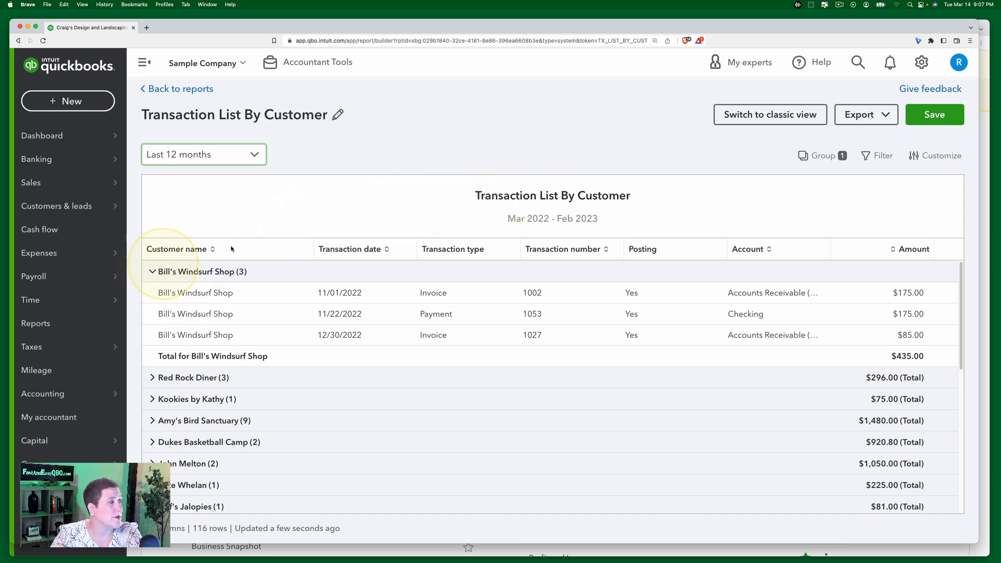
Step: Collapse and expand the customer groups to review each customer's transactions
{"action": "left_click", "coordinate": [152, 271]}
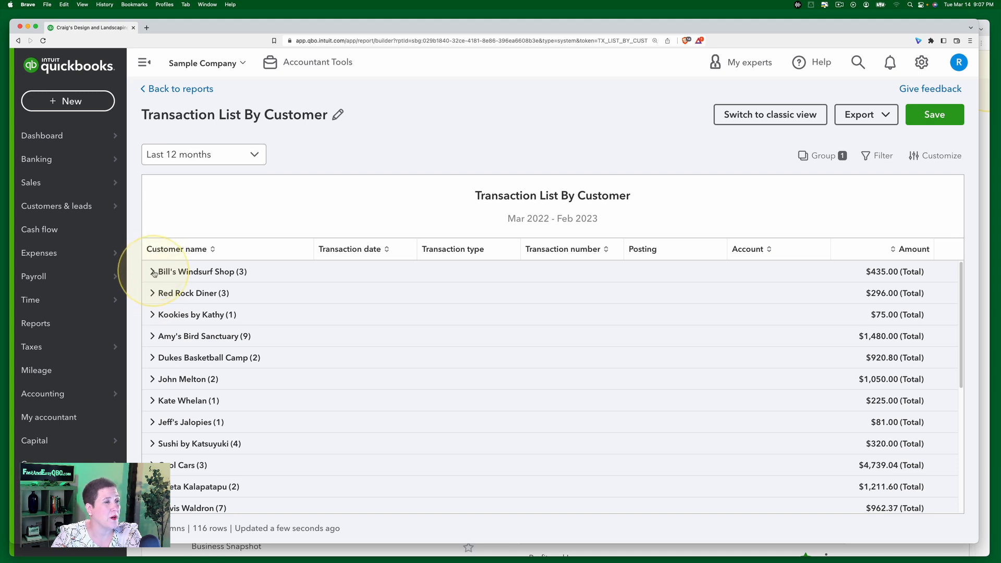
{"action": "left_click", "coordinate": [153, 272]}
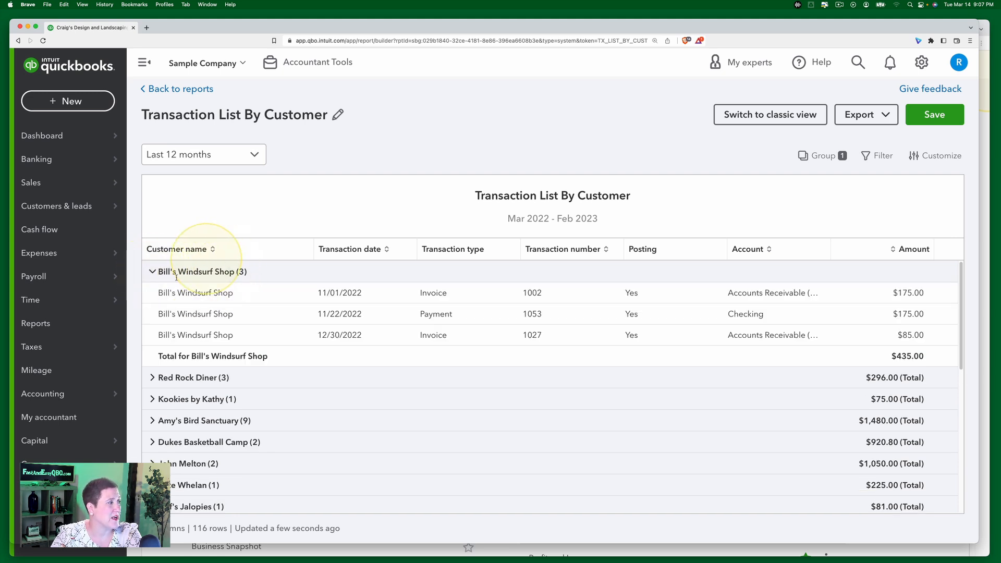
{"action": "left_click", "coordinate": [166, 378]}
{"action": "scroll", "coordinate": [254, 376], "scroll_direction": "down", "scroll_amount": 5}
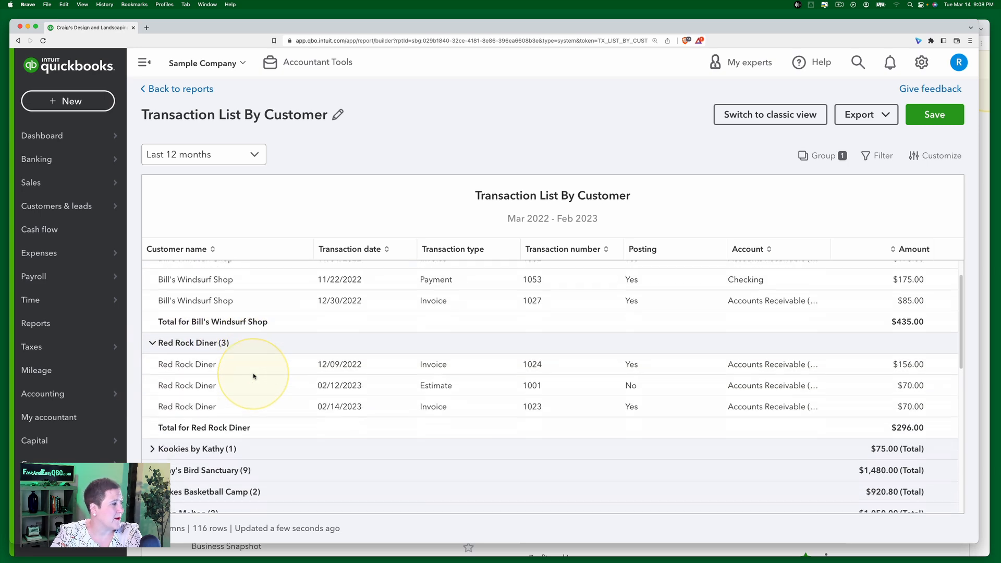
{"action": "scroll", "coordinate": [254, 374], "scroll_direction": "up", "scroll_amount": 5}
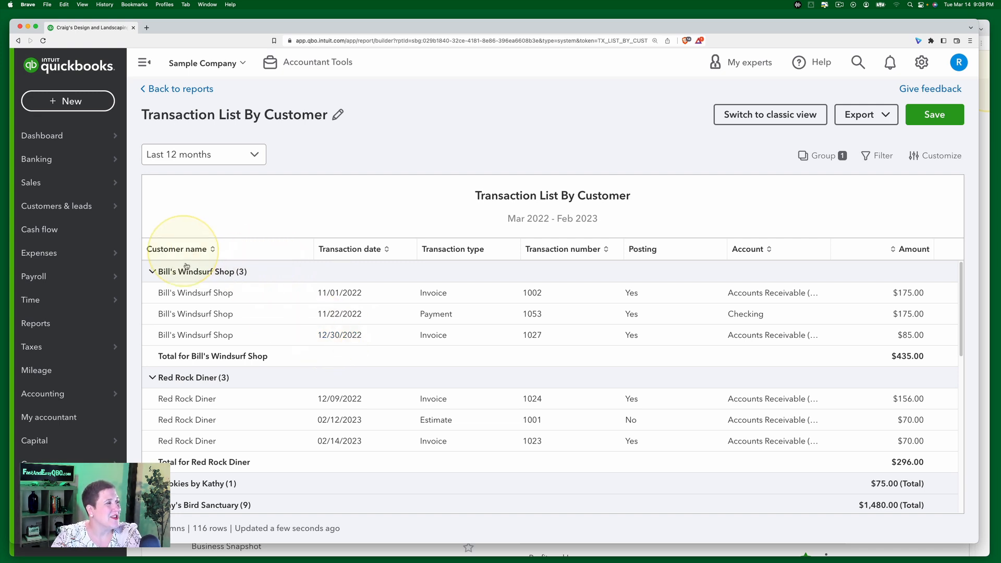
Step: Change the report grouping from Customer name (Hierarchy) to Customer name
{"action": "left_click", "coordinate": [816, 157]}
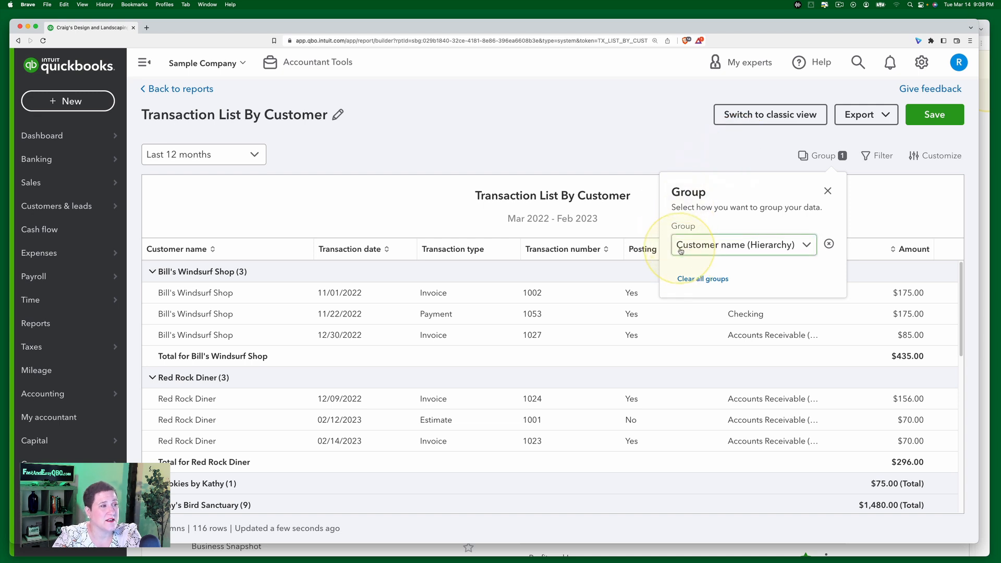
{"action": "left_click", "coordinate": [803, 246]}
{"action": "left_click_drag", "start_coordinate": [815, 283], "coordinate": [814, 275]}
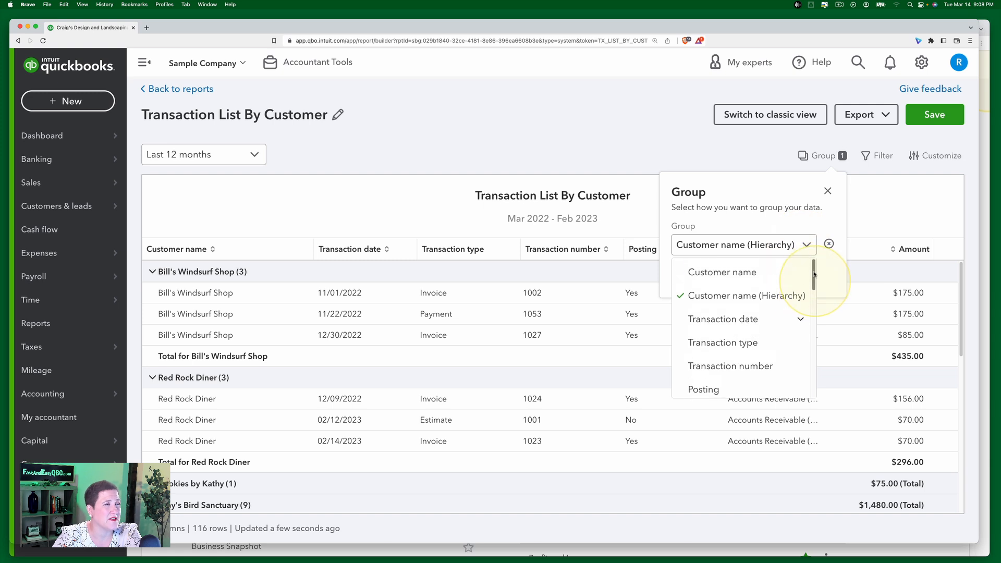
{"action": "left_click", "coordinate": [727, 275]}
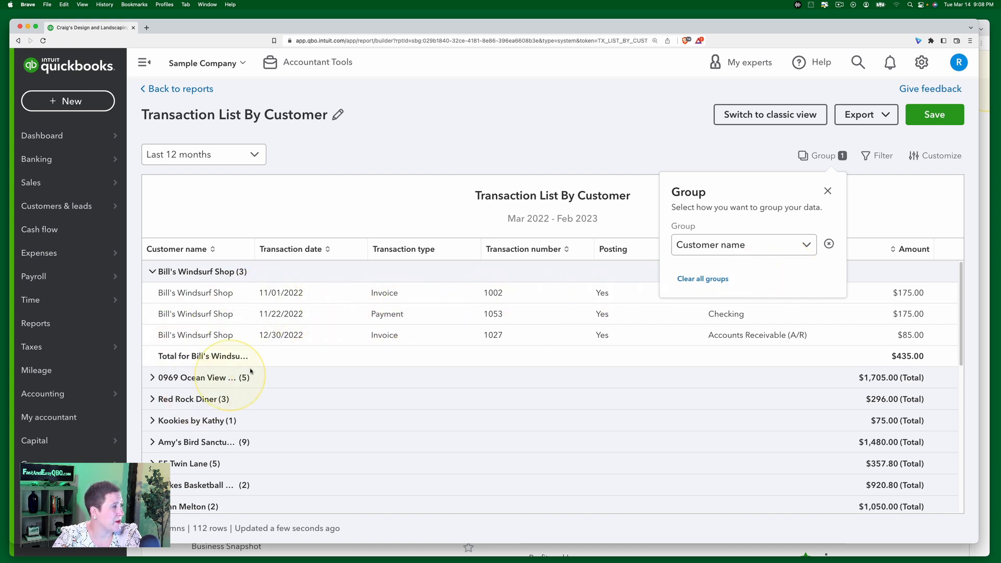
{"action": "scroll", "coordinate": [238, 397], "scroll_direction": "down", "scroll_amount": 1}
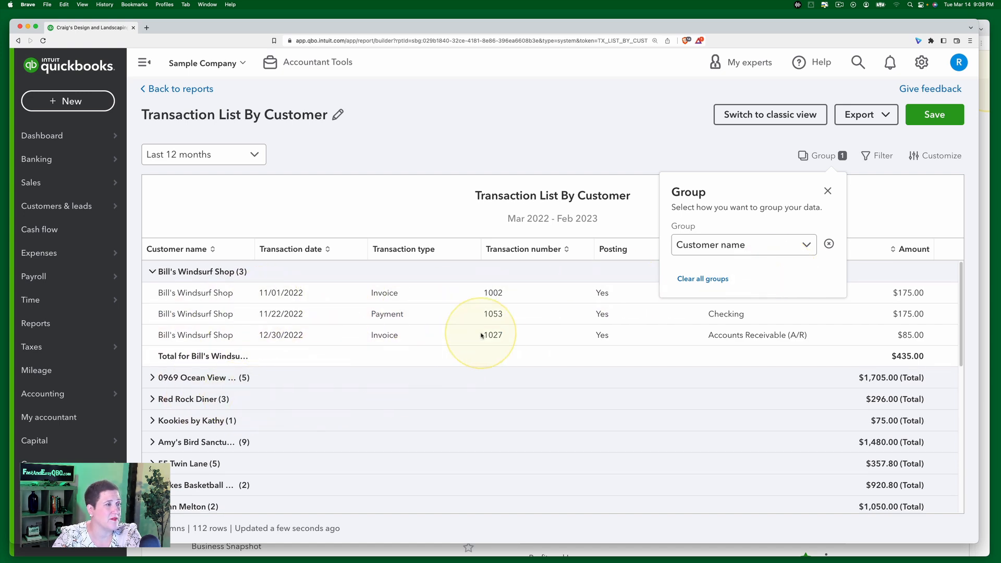
Step: Clear all groups from the report and close the grouping options
{"action": "left_click", "coordinate": [807, 246]}
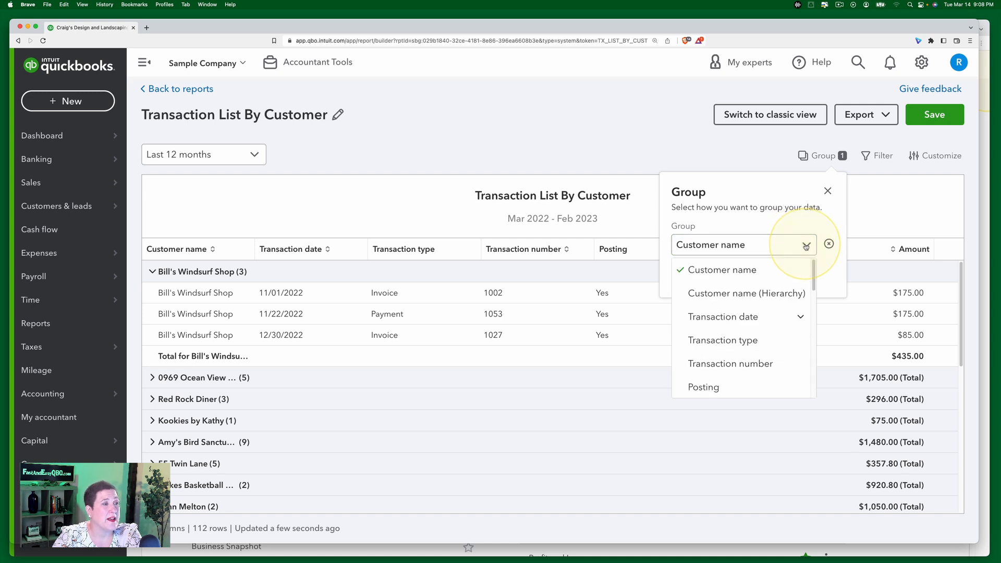
{"action": "scroll", "coordinate": [755, 358], "scroll_direction": "down", "scroll_amount": 3}
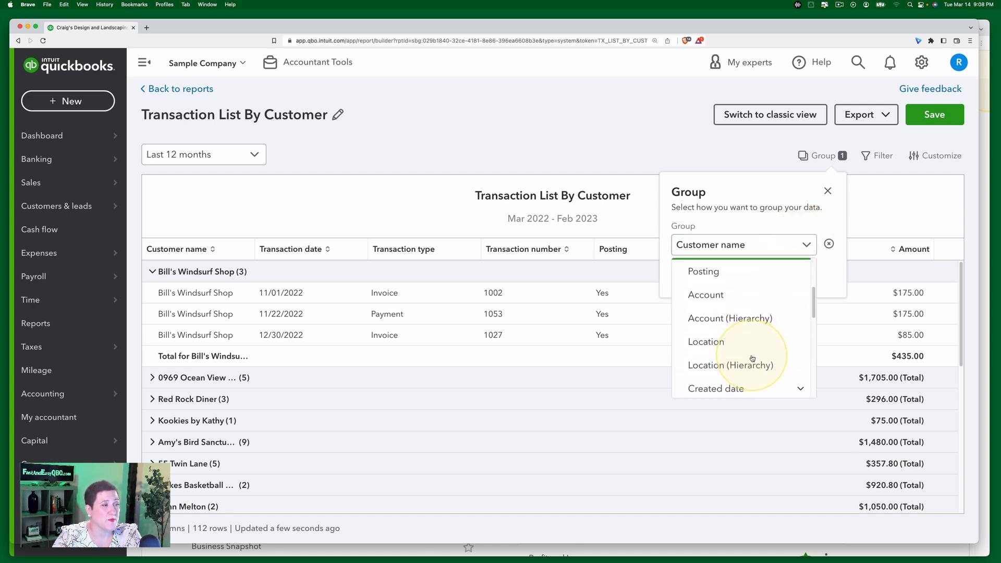
{"action": "scroll", "coordinate": [752, 359], "scroll_direction": "up", "scroll_amount": 3}
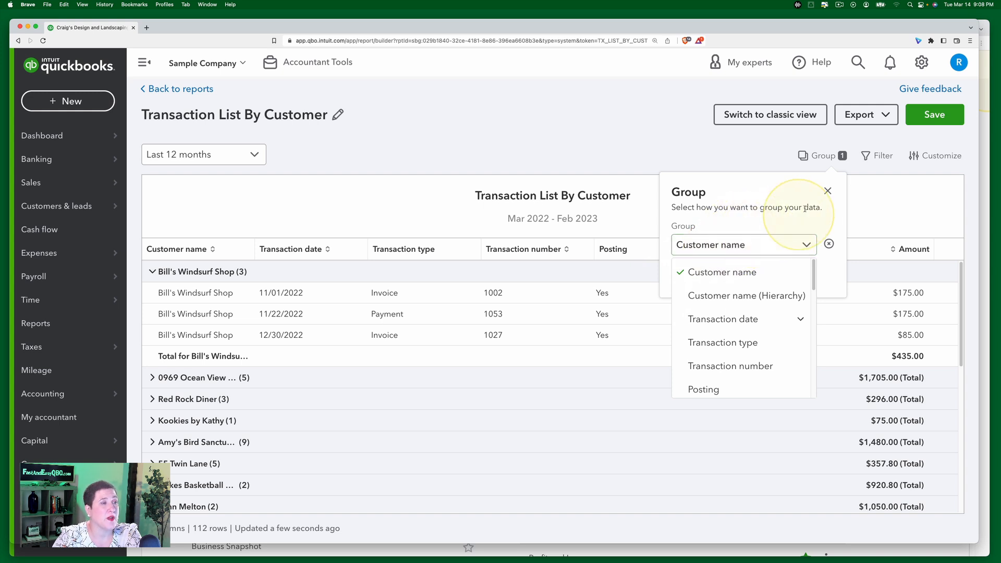
{"action": "left_click", "coordinate": [827, 194]}
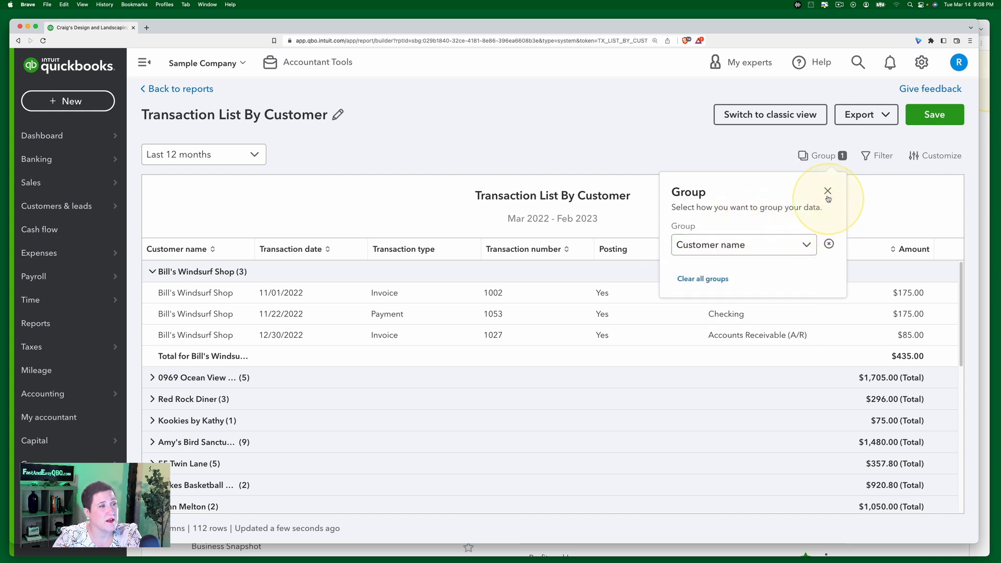
{"action": "left_click", "coordinate": [702, 284]}
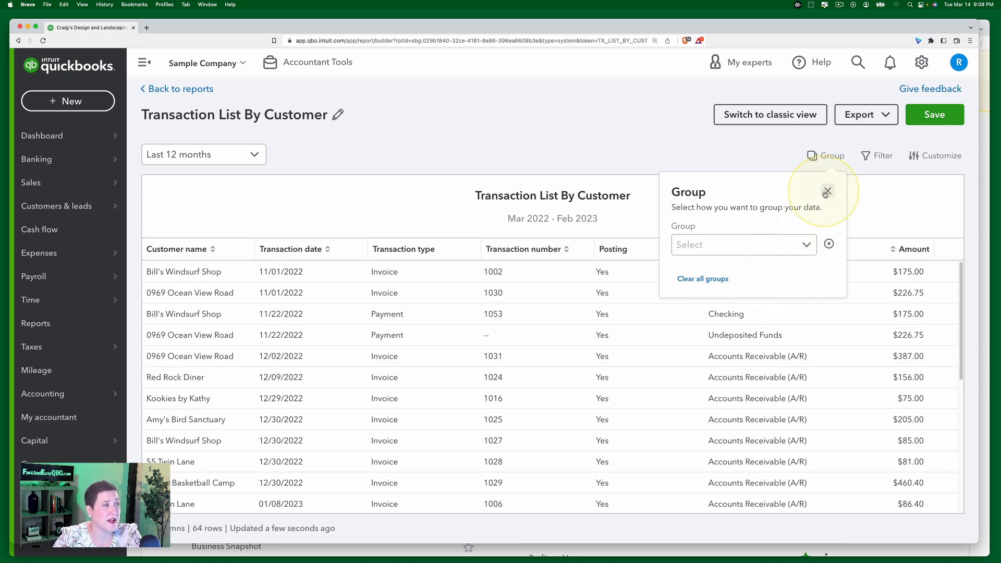
{"action": "left_click", "coordinate": [827, 192]}
Step: Sort the transactions by transaction date
{"action": "left_click", "coordinate": [287, 253]}
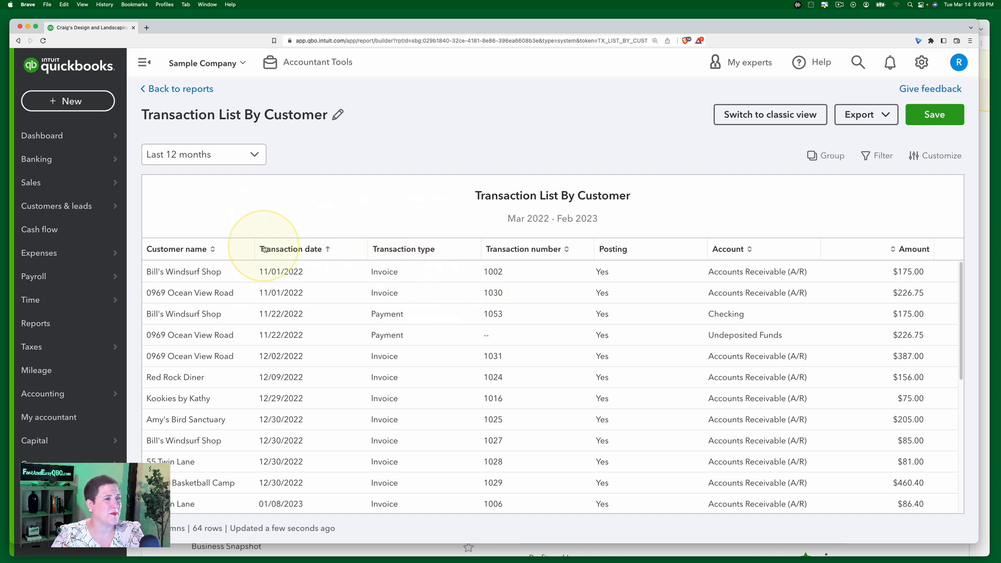
Step: Try filtering the report to Customer name equals Amy's Bird Sanctuary, then close the filter panel
{"action": "left_click", "coordinate": [877, 159]}
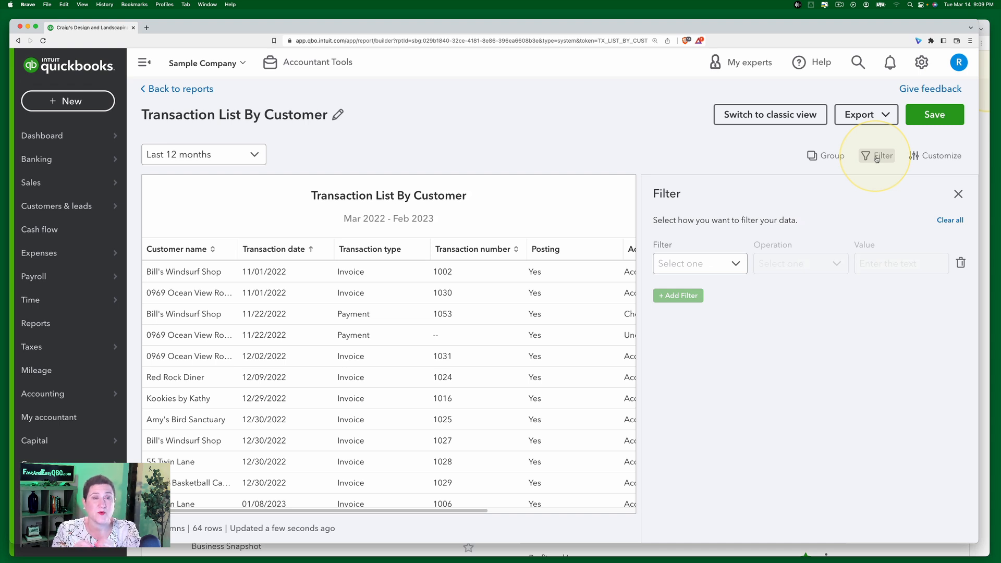
{"action": "left_click", "coordinate": [739, 270]}
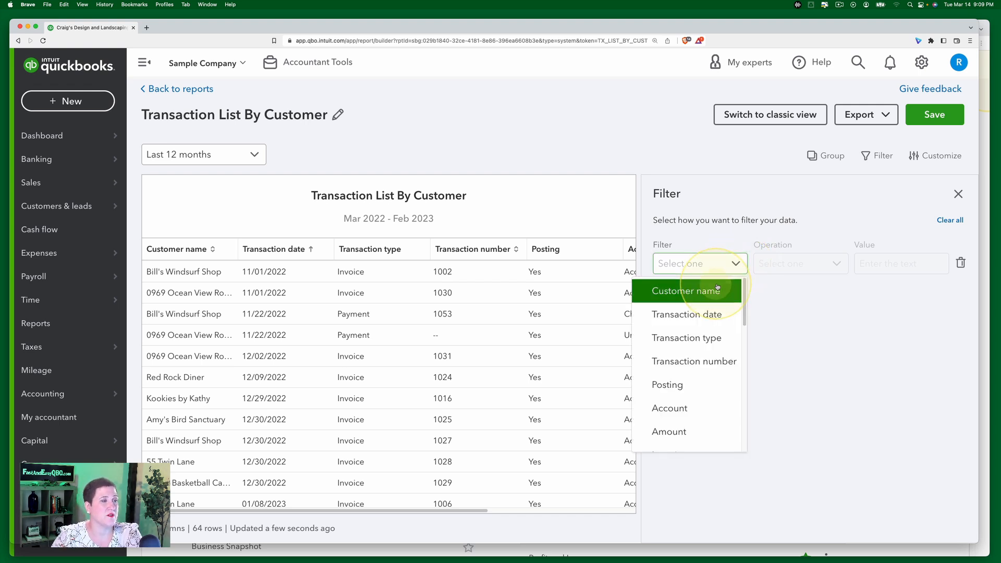
{"action": "left_click", "coordinate": [685, 291]}
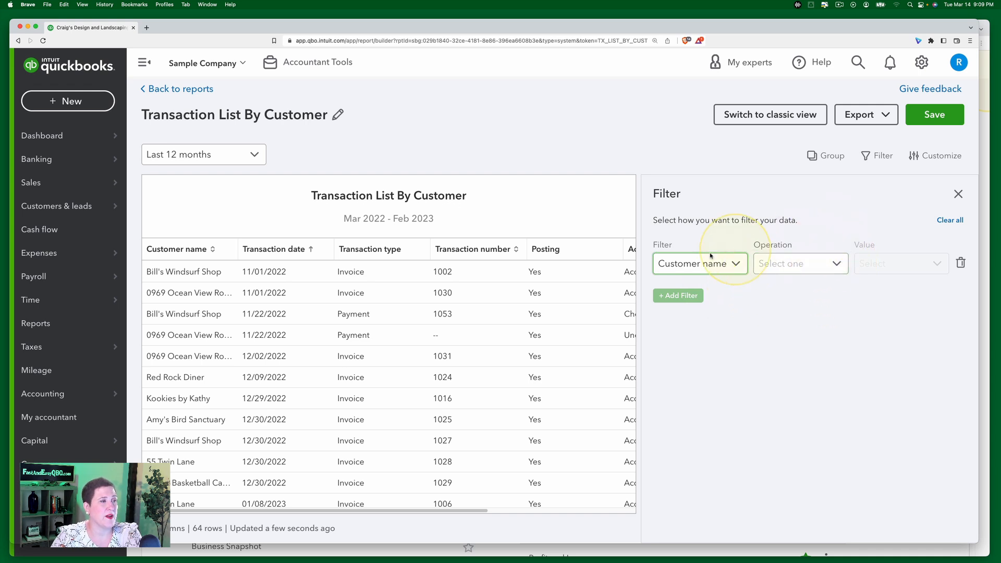
{"action": "left_click", "coordinate": [815, 268]}
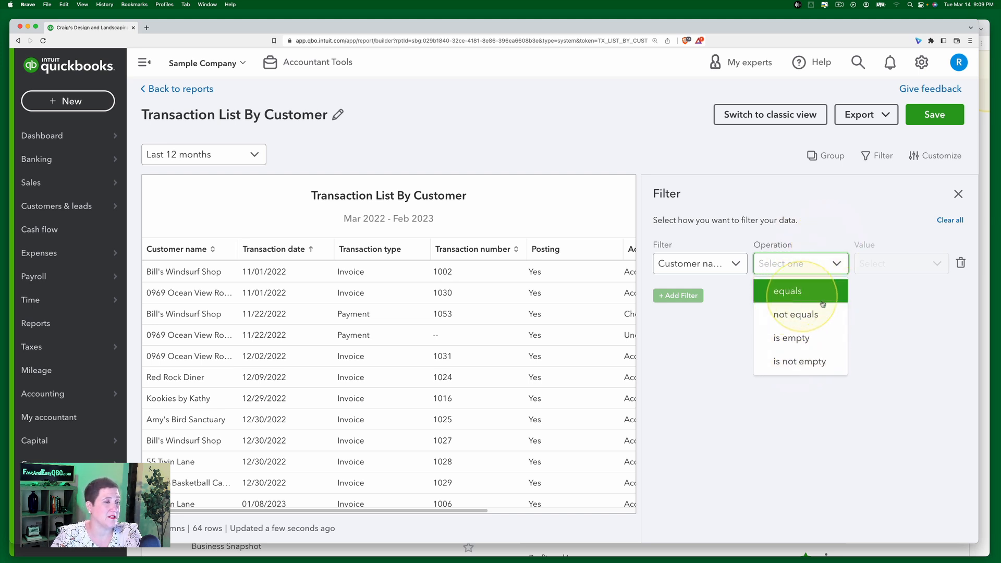
{"action": "left_click", "coordinate": [790, 296]}
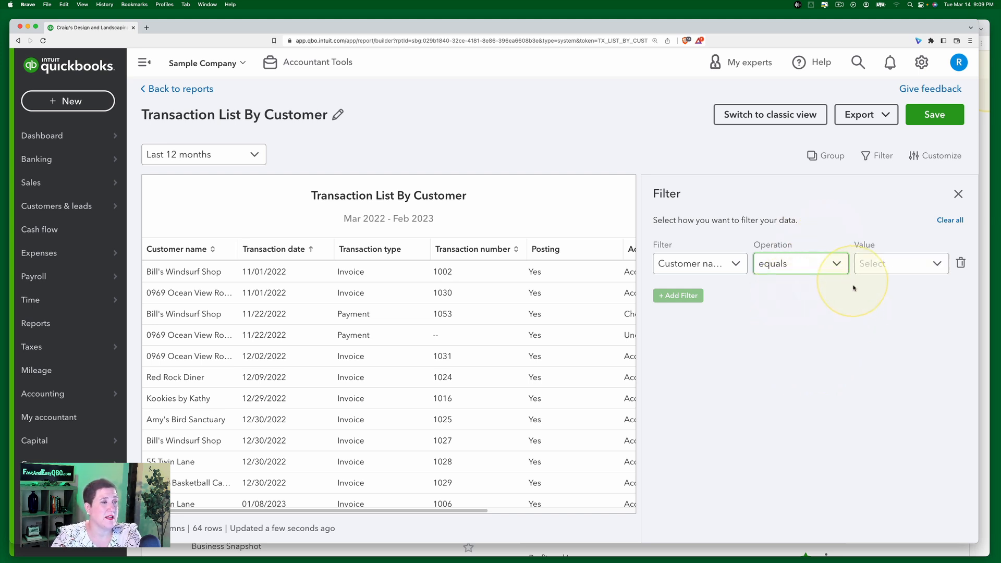
{"action": "left_click", "coordinate": [934, 265]}
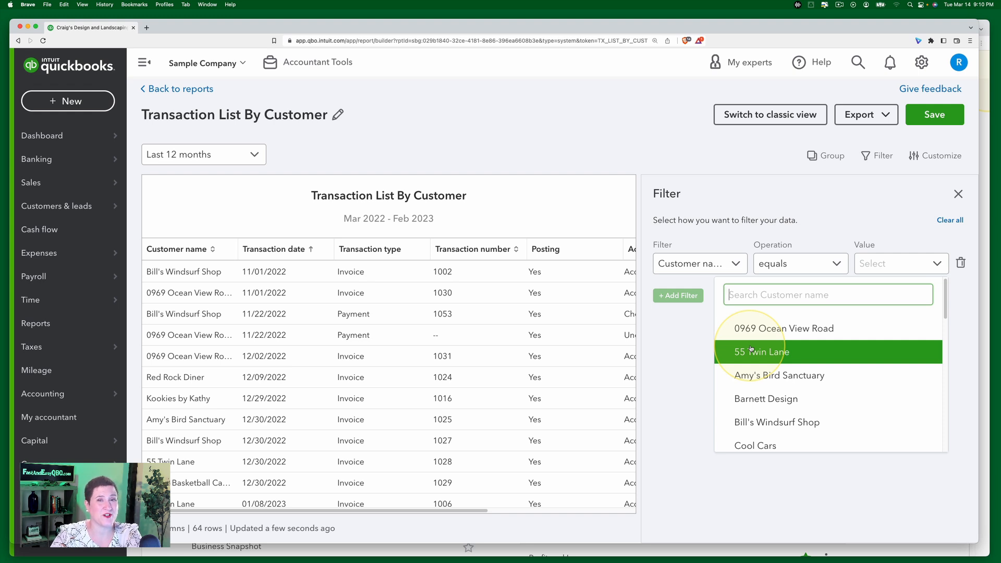
{"action": "left_click", "coordinate": [772, 375]}
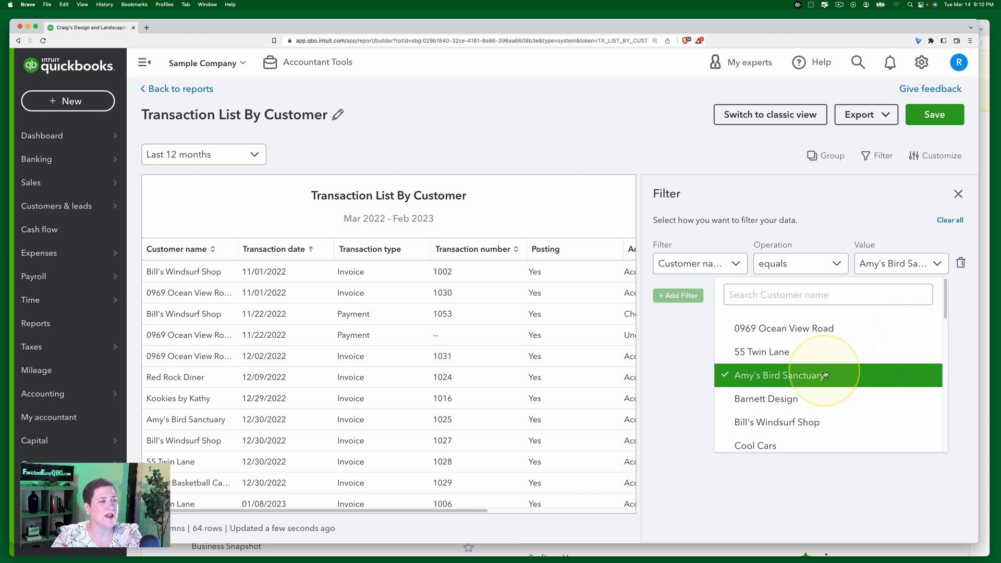
{"action": "left_click", "coordinate": [782, 376]}
{"action": "left_click", "coordinate": [697, 352]}
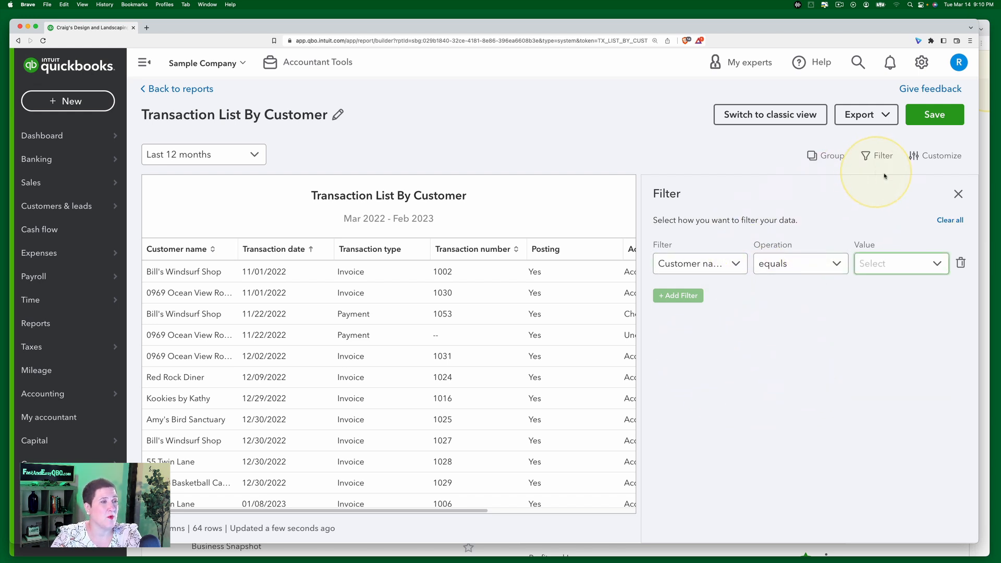
{"action": "left_click", "coordinate": [958, 194]}
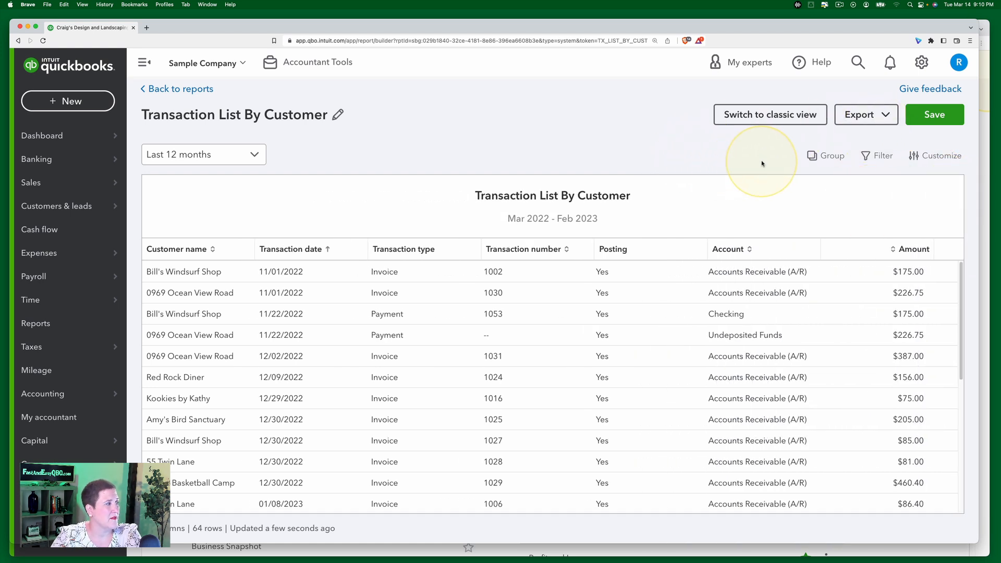
Step: Filter the report to Customer name equals Amy's Bird Sanctuary and close the filter panel
{"action": "left_click", "coordinate": [879, 157]}
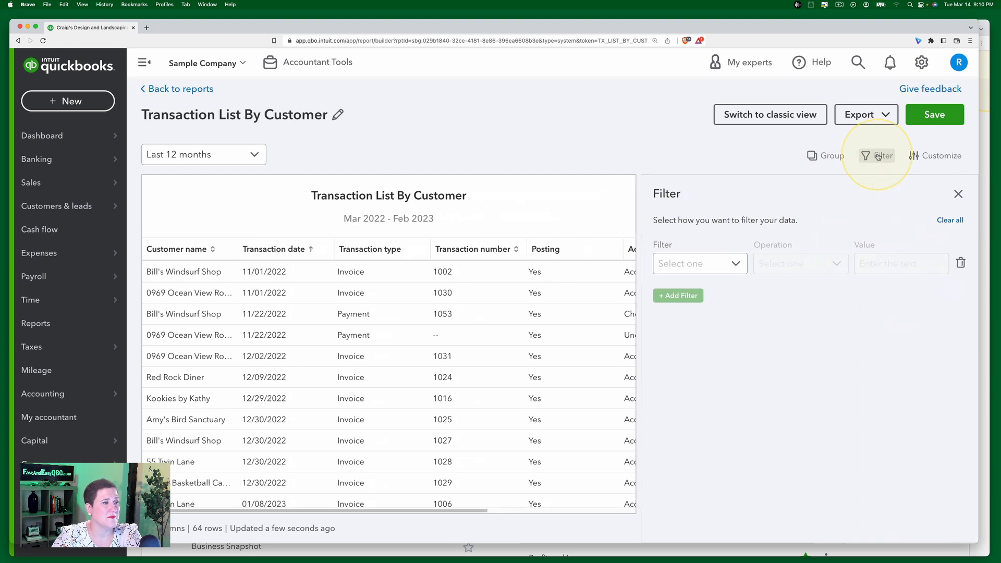
{"action": "left_click", "coordinate": [735, 264]}
{"action": "left_click", "coordinate": [712, 290]}
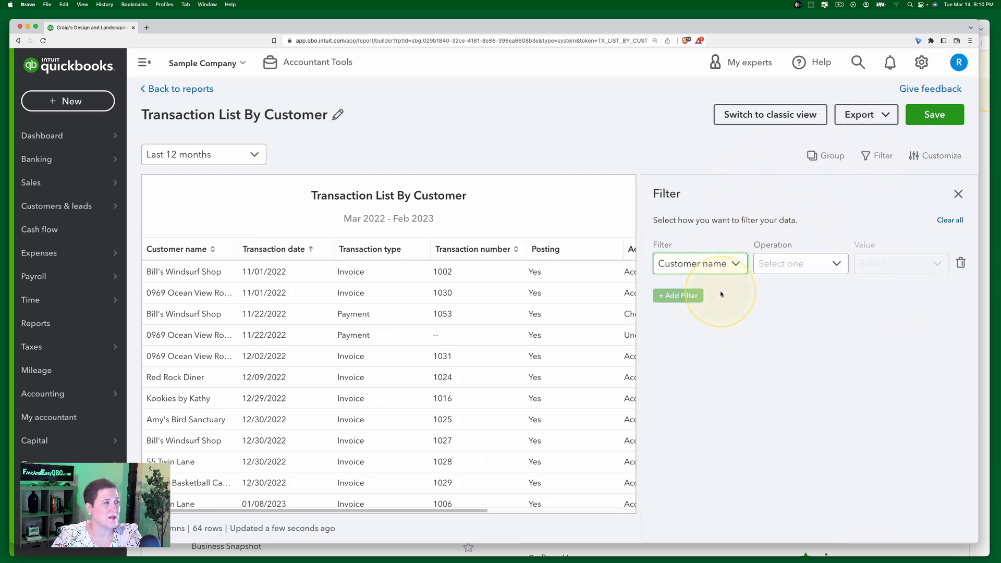
{"action": "left_click", "coordinate": [834, 264]}
{"action": "left_click", "coordinate": [788, 288]}
{"action": "left_click", "coordinate": [931, 265]}
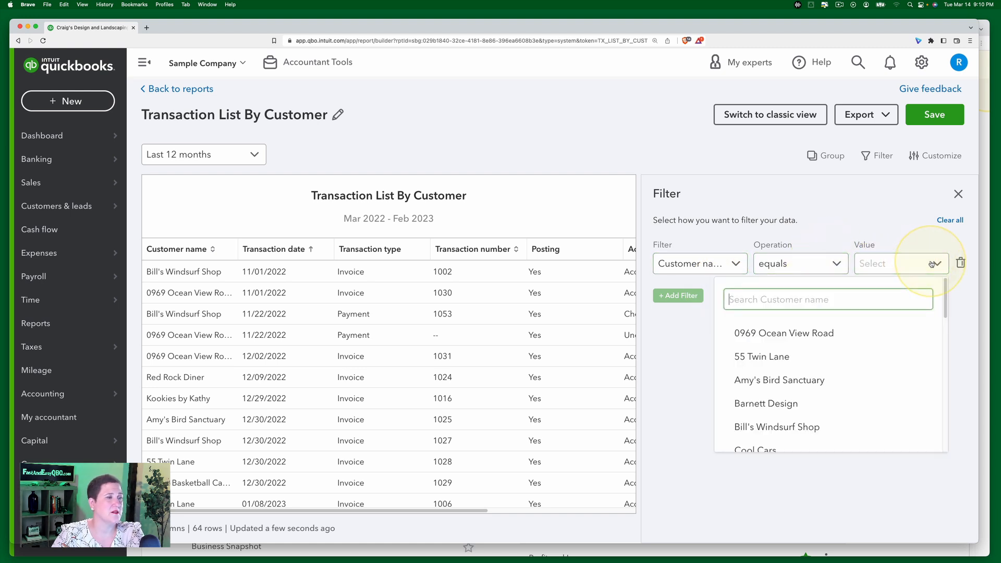
{"action": "left_click", "coordinate": [830, 379]}
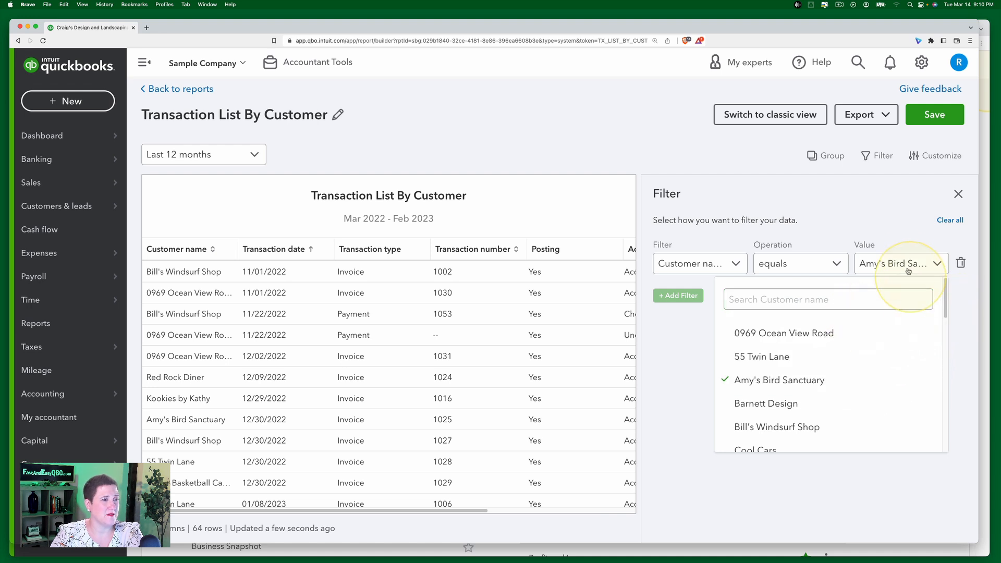
{"action": "left_click", "coordinate": [955, 328]}
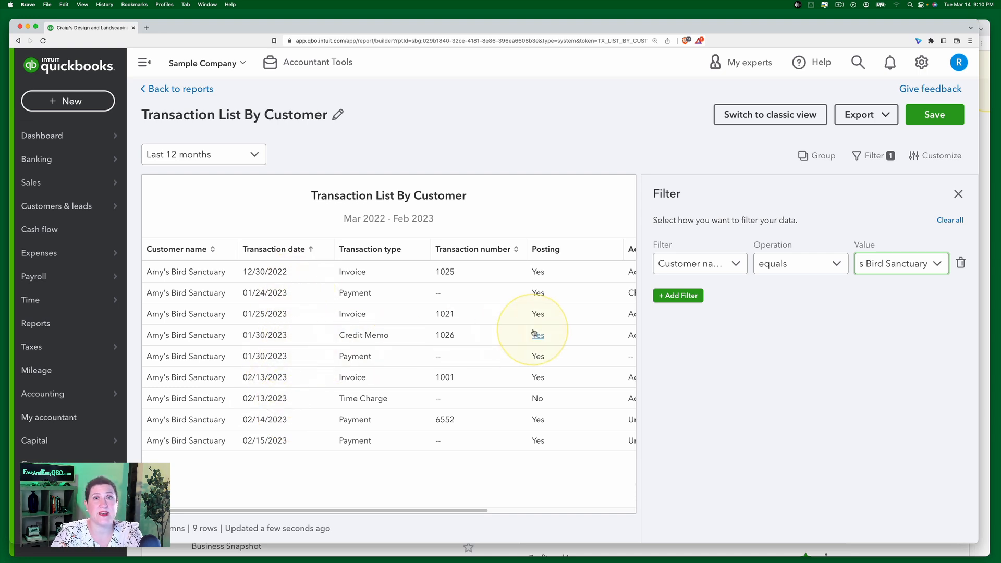
{"action": "left_click", "coordinate": [961, 197]}
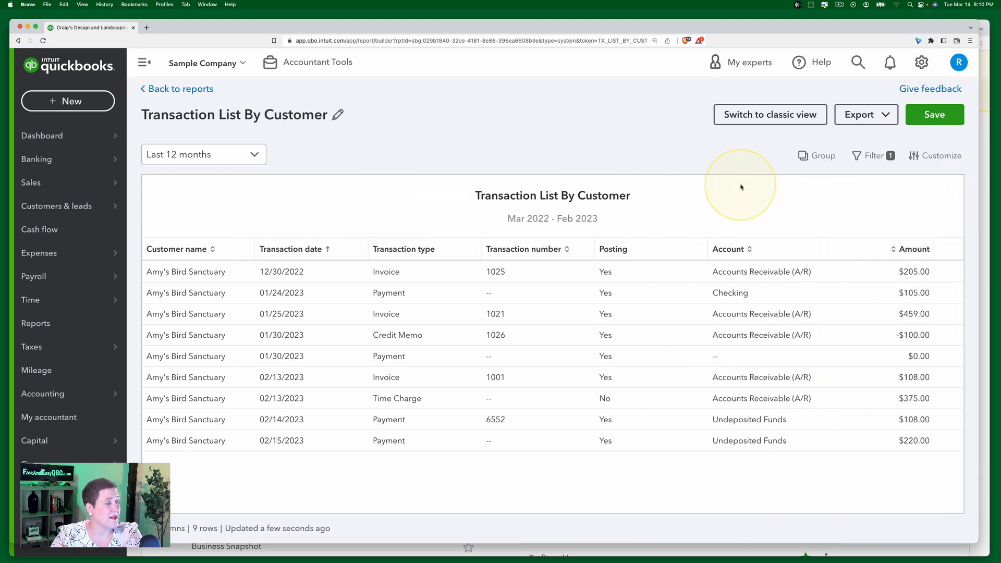
Step: Clear all filters from the report and close the filter panel
{"action": "left_click", "coordinate": [858, 155]}
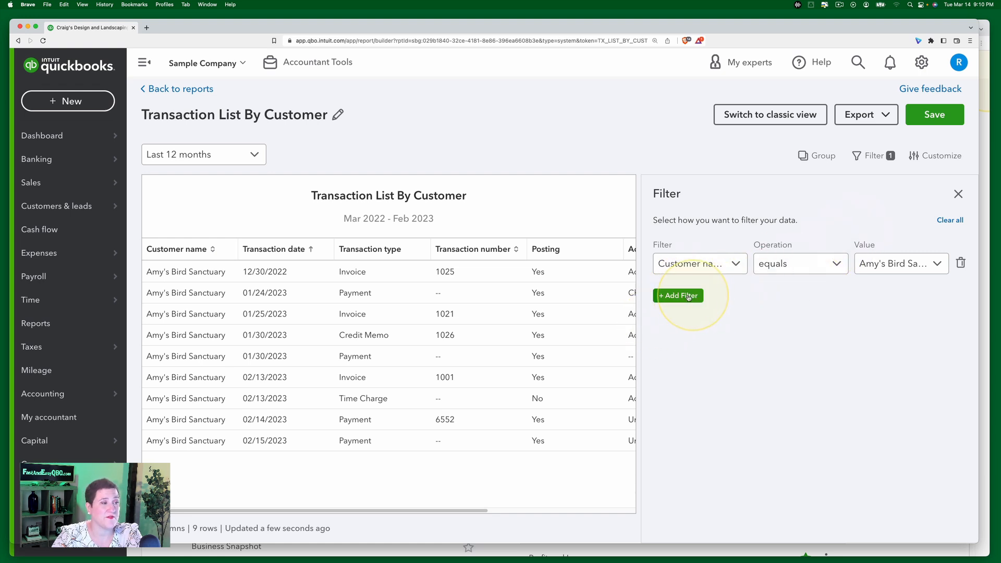
{"action": "left_click", "coordinate": [952, 224]}
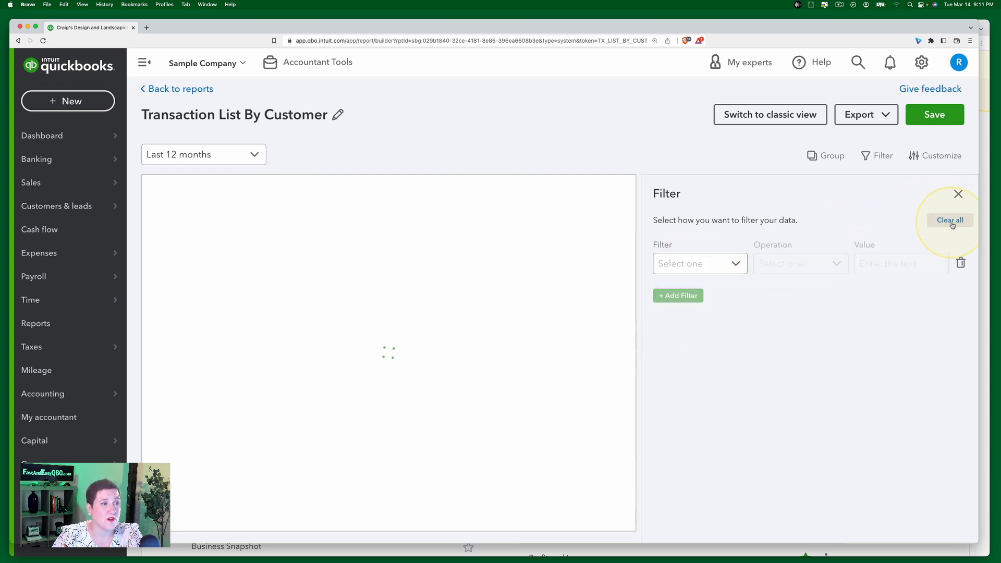
{"action": "left_click", "coordinate": [959, 194]}
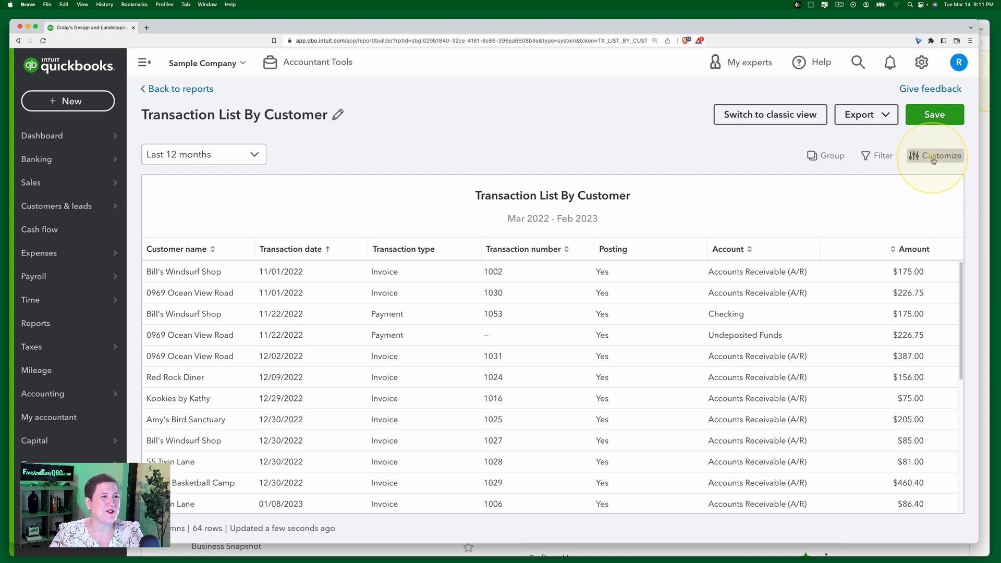
Step: Hide the Customer name column in the report layout, then show it again
{"action": "left_click", "coordinate": [934, 158]}
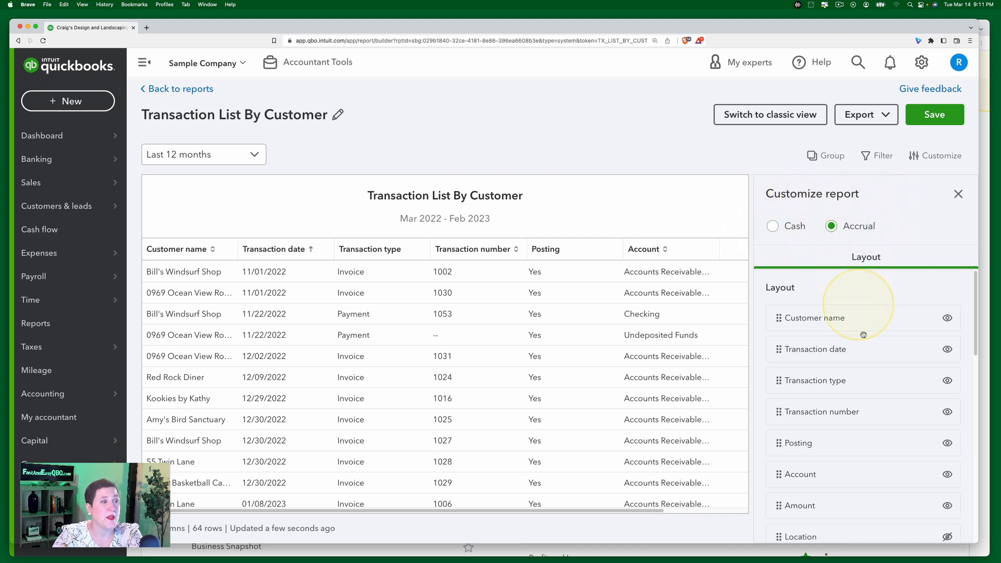
{"action": "scroll", "coordinate": [870, 359], "scroll_direction": "down", "scroll_amount": 2}
{"action": "scroll", "coordinate": [834, 334], "scroll_direction": "up", "scroll_amount": 2}
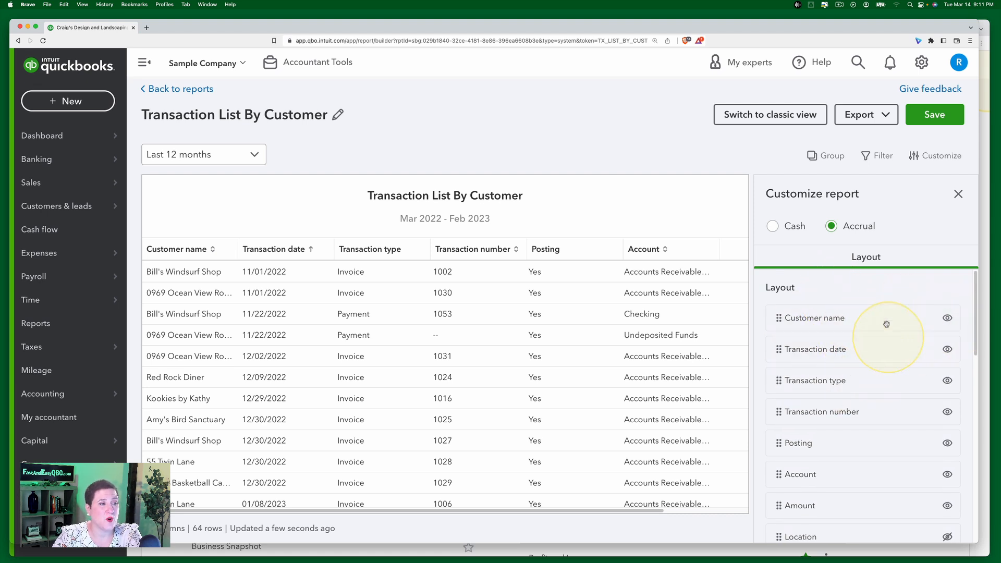
{"action": "left_click", "coordinate": [948, 319]}
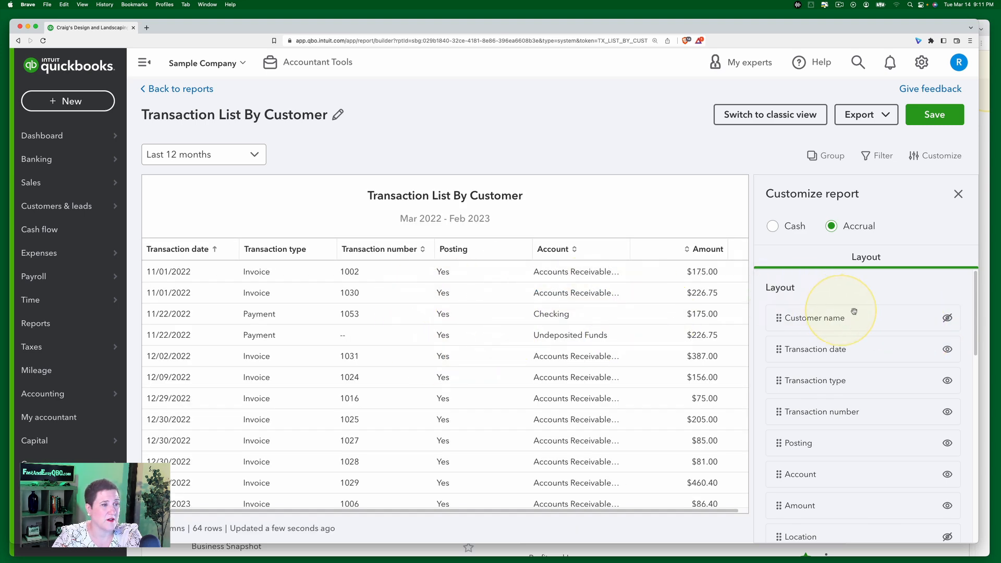
{"action": "left_click", "coordinate": [948, 318]}
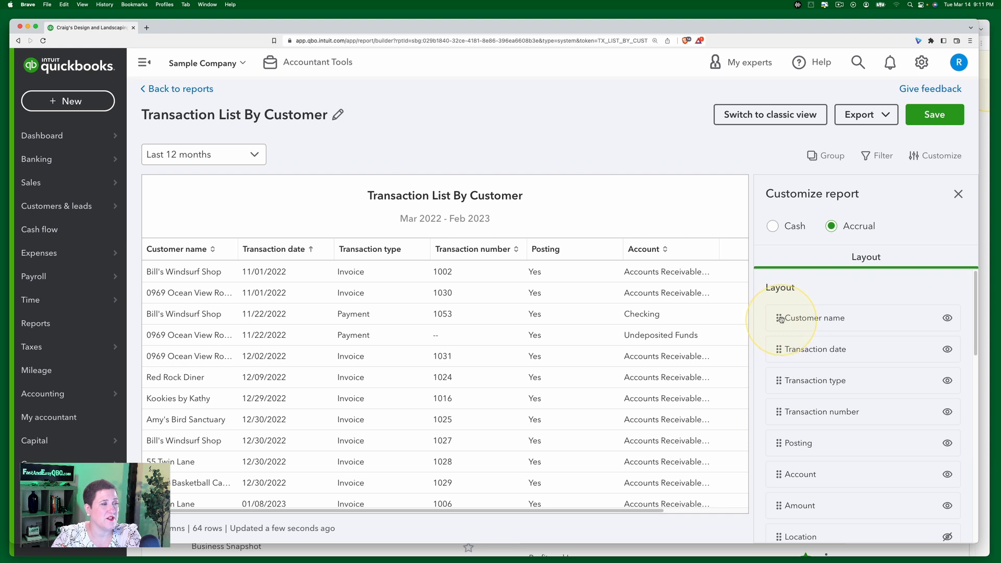
Step: Move the Customer name column after Transaction date and close the customize panel
{"action": "left_click_drag", "start_coordinate": [780, 318], "coordinate": [785, 352]}
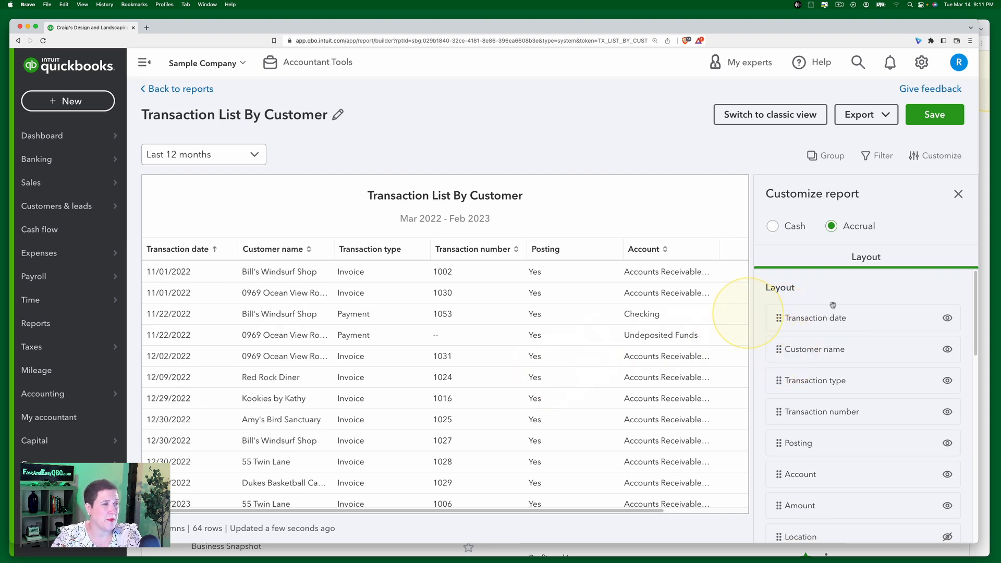
{"action": "left_click", "coordinate": [959, 194]}
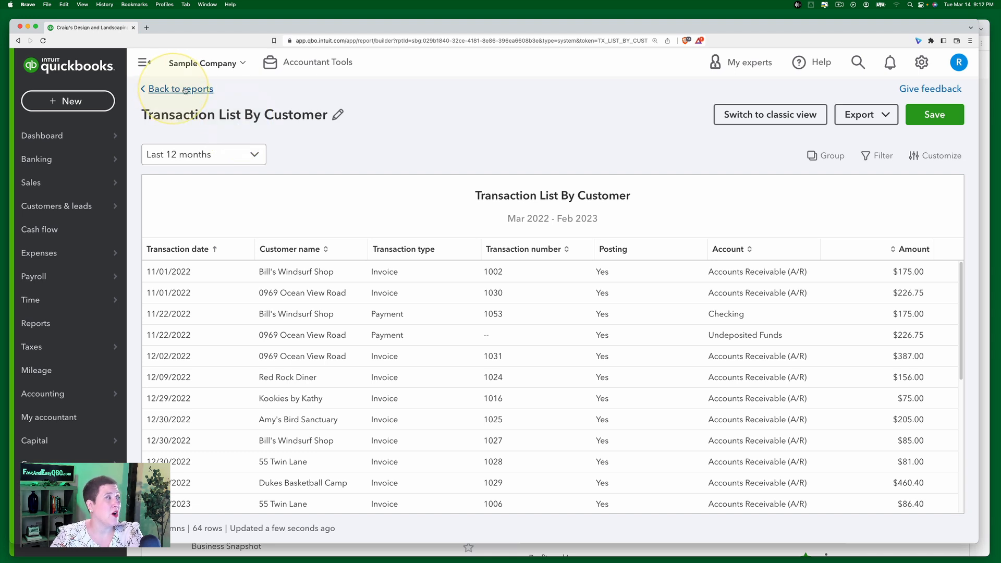
Step: Review the available export options for the report without exporting
{"action": "left_click", "coordinate": [859, 116]}
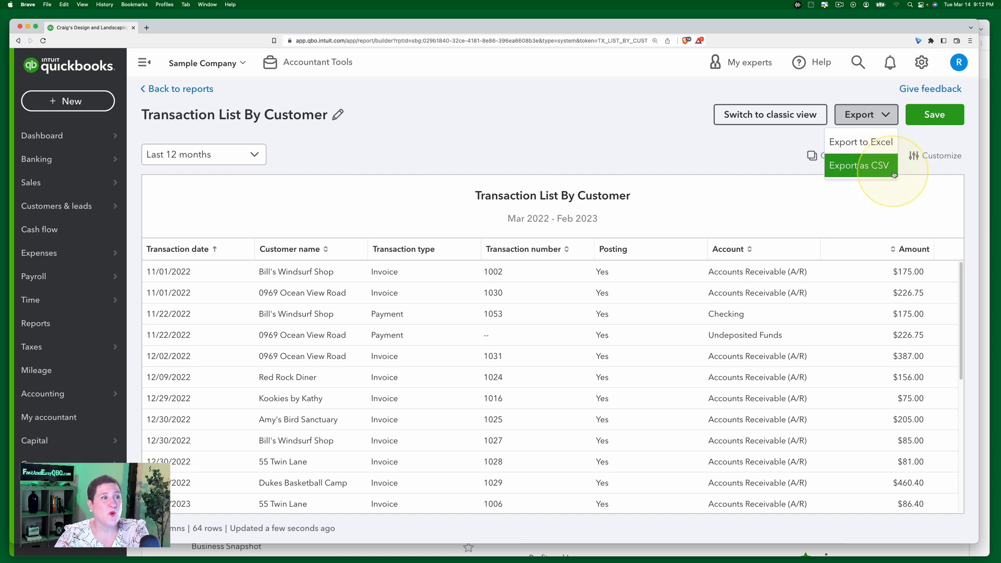
{"action": "left_click", "coordinate": [754, 149]}
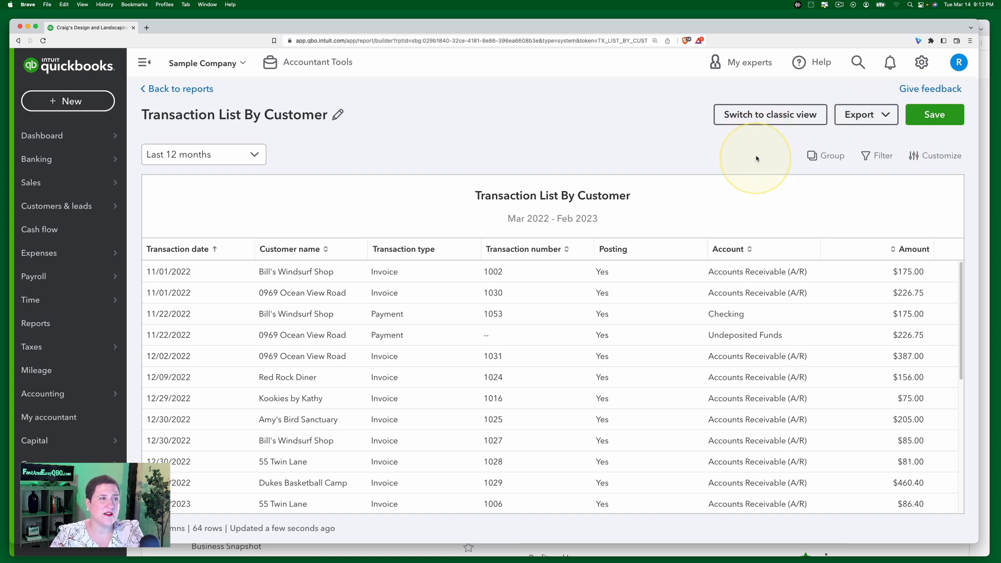
{"action": "left_click", "coordinate": [885, 121]}
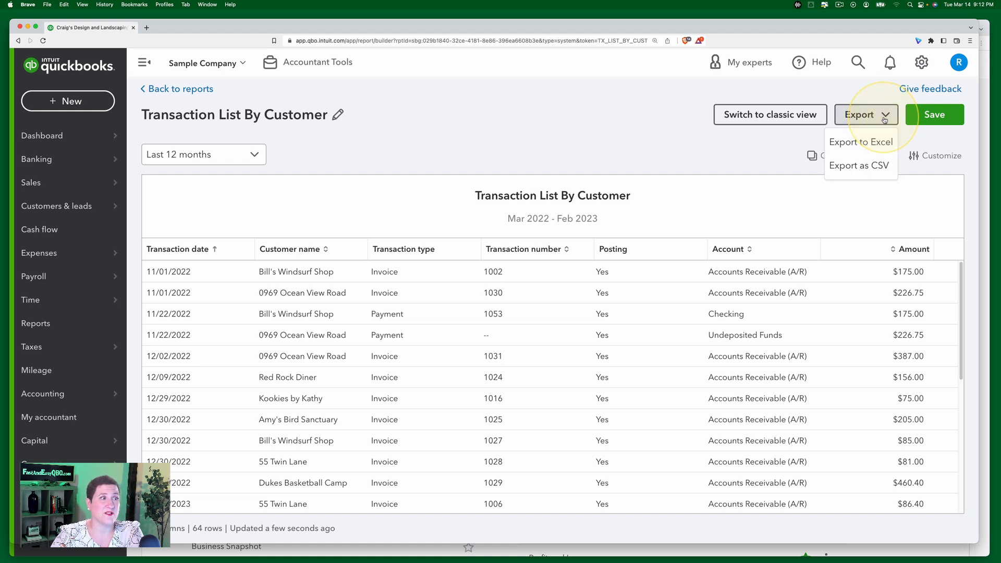
{"action": "left_click", "coordinate": [681, 114]}
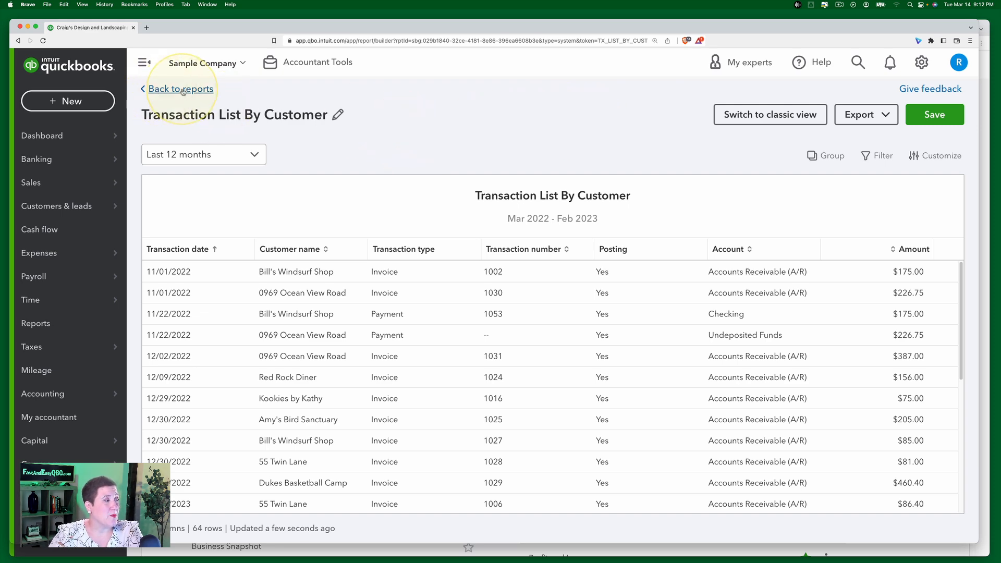
Step: Save the customized report while going back to the reports list
{"action": "left_click", "coordinate": [211, 90]}
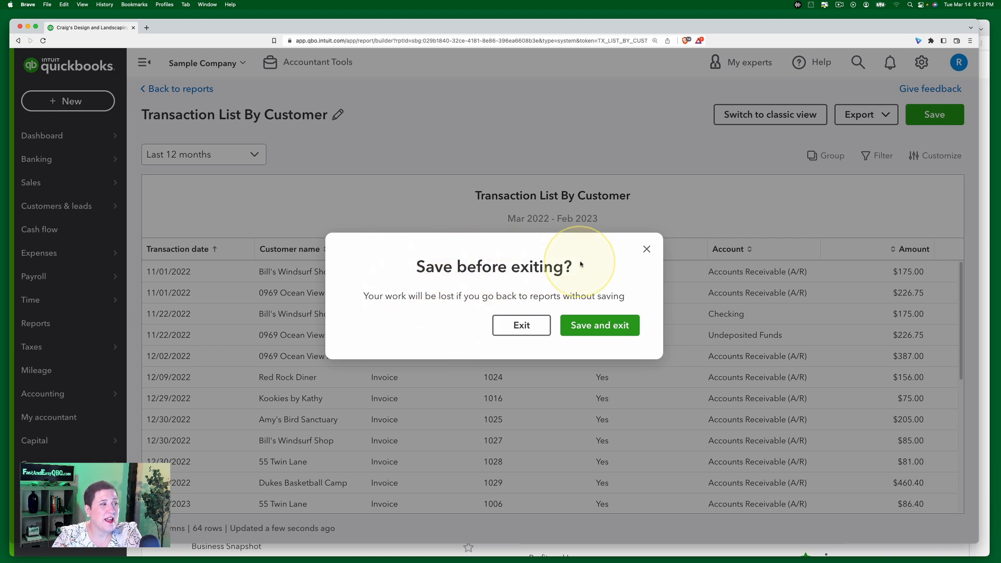
{"action": "left_click", "coordinate": [611, 319]}
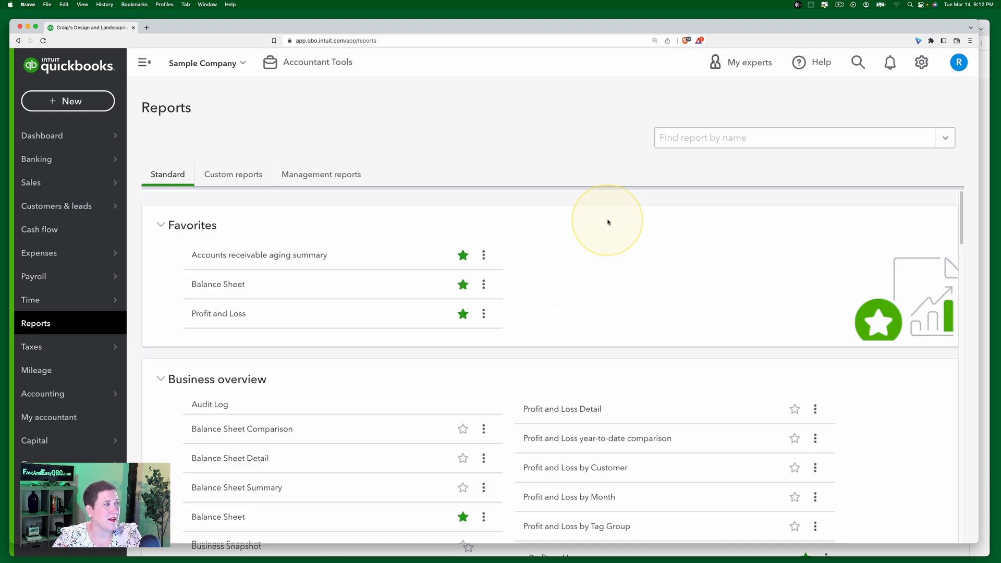
Step: Open the saved Transaction List By Customer custom report, then return to the reports list
{"action": "left_click", "coordinate": [239, 178]}
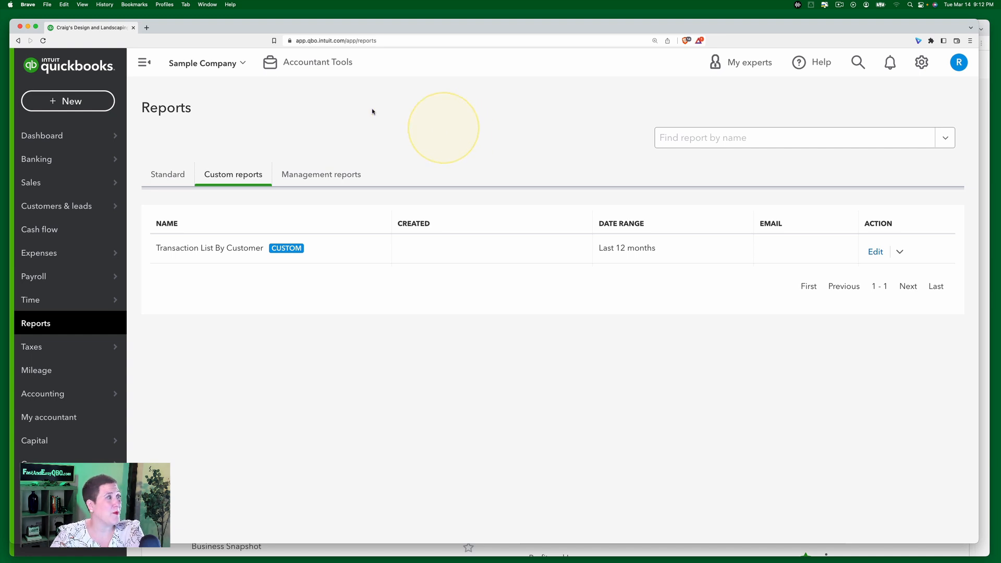
{"action": "left_click", "coordinate": [244, 253]}
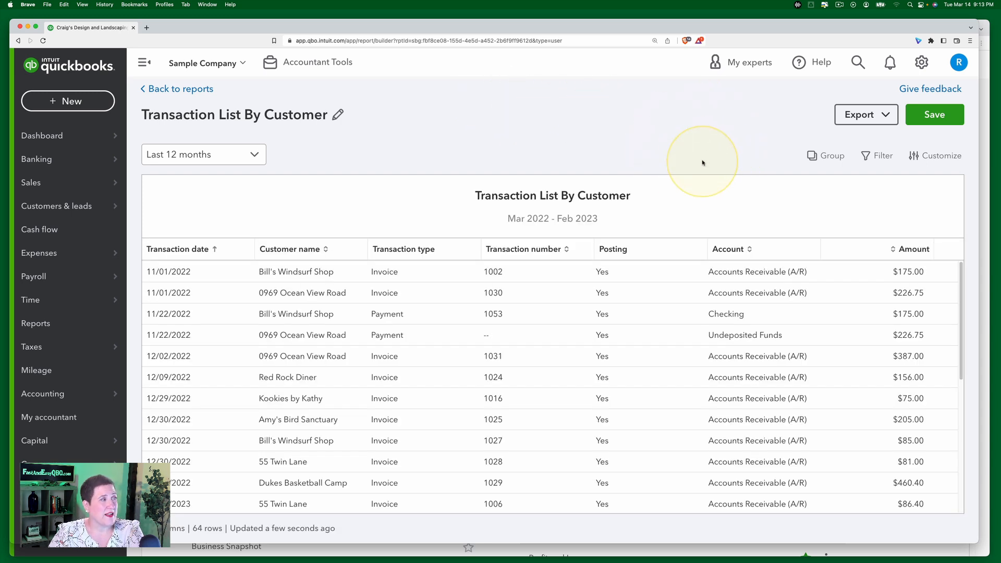
{"action": "left_click", "coordinate": [198, 90]}
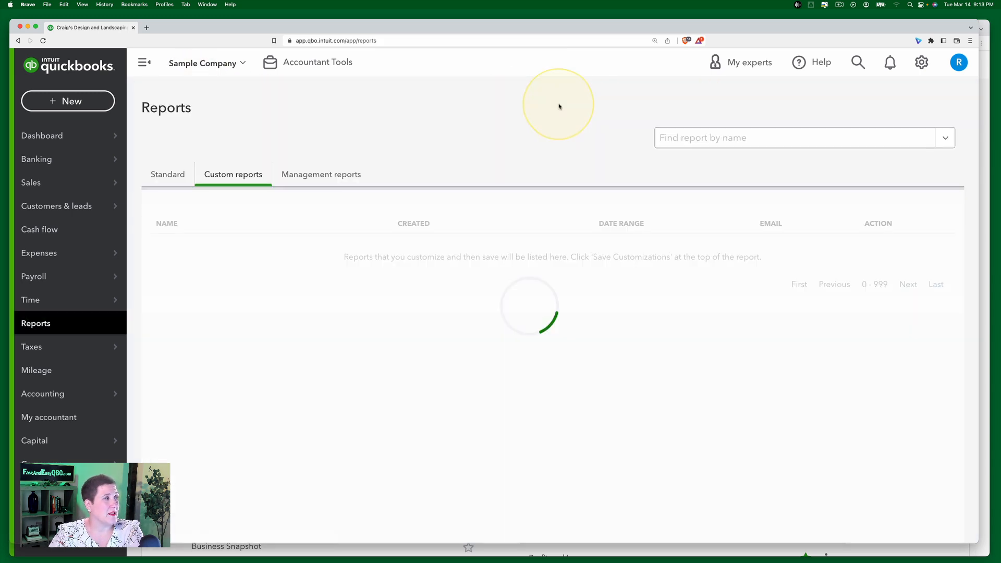
Step: Open the standard Transaction List by Customer report and switch it to classic view
{"action": "left_click", "coordinate": [167, 174]}
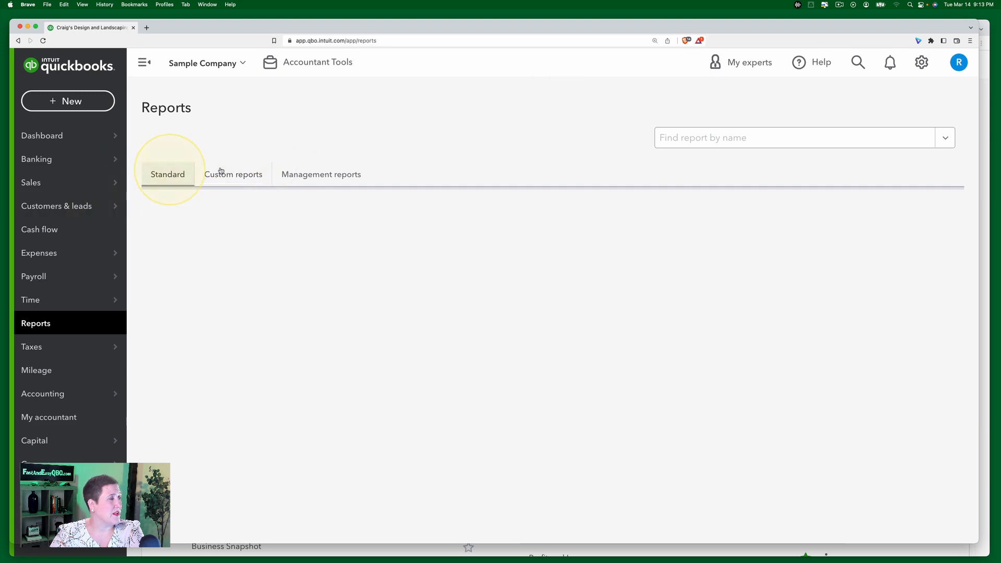
{"action": "scroll", "coordinate": [539, 345], "scroll_direction": "down", "scroll_amount": 15}
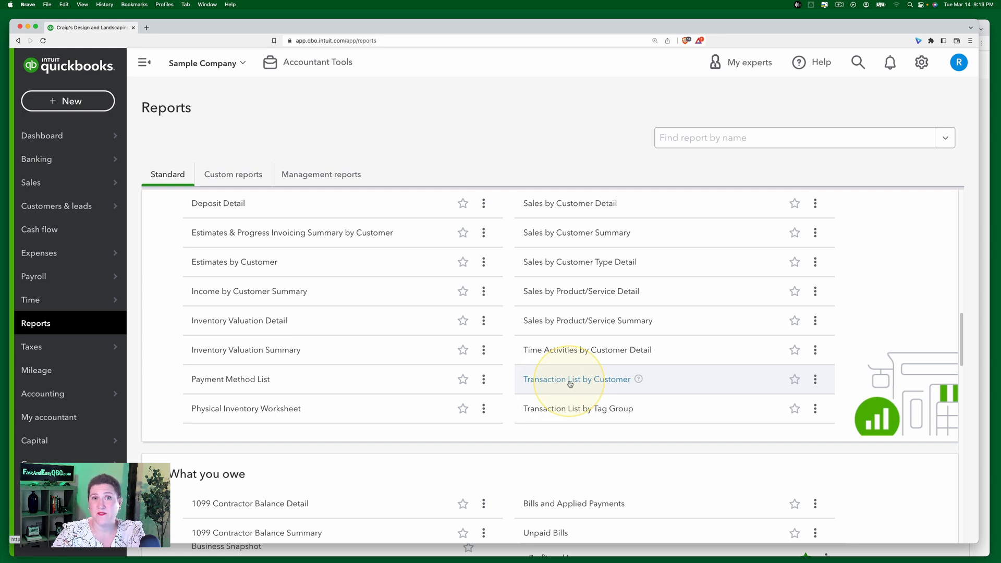
{"action": "left_click", "coordinate": [570, 381]}
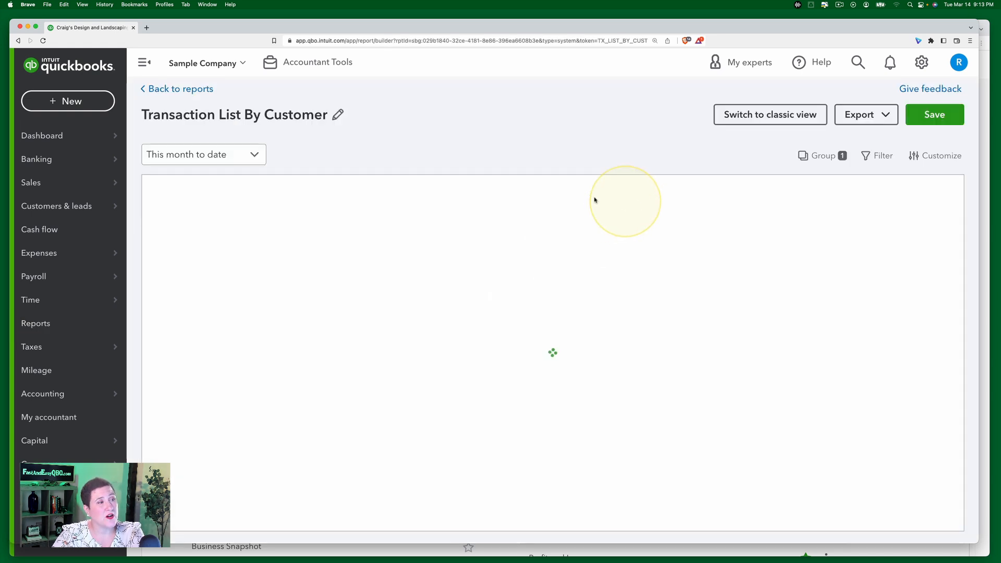
{"action": "left_click", "coordinate": [768, 116]}
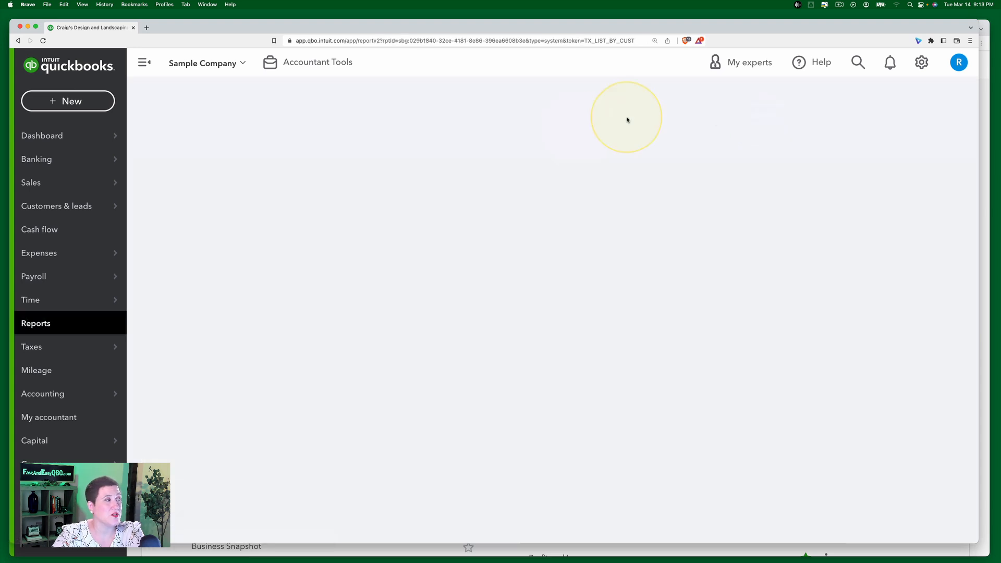